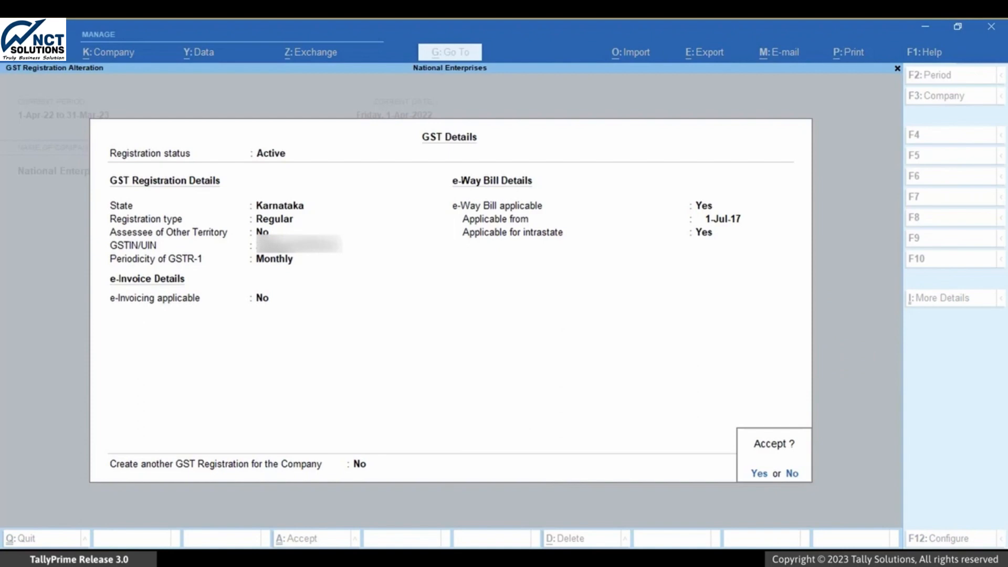
# - Set the Karnataka GST registration to create another GST registration for the company, and accept its details
pyautogui.press('Escape')
pyautogui.write('Yes')
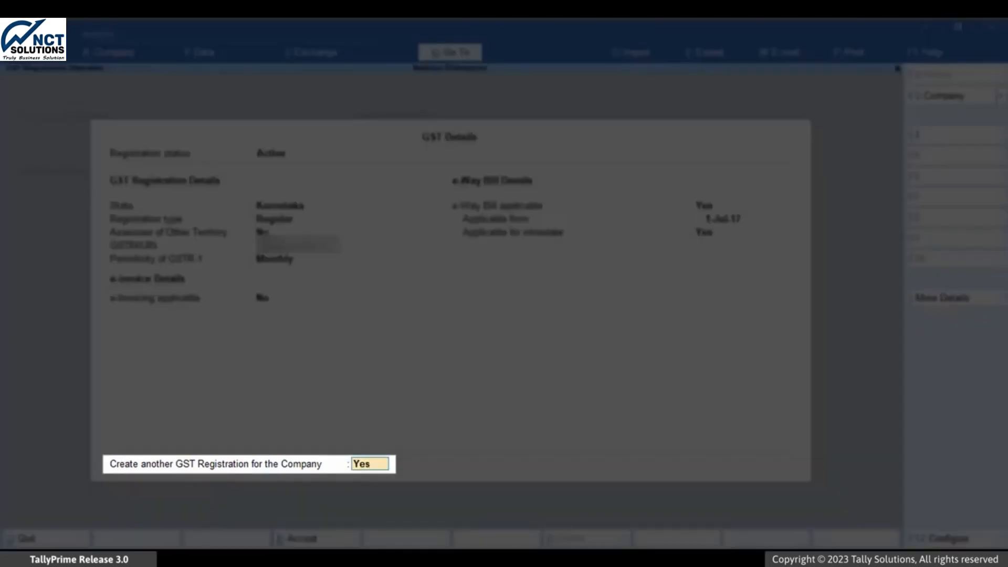
pyautogui.press('Return')
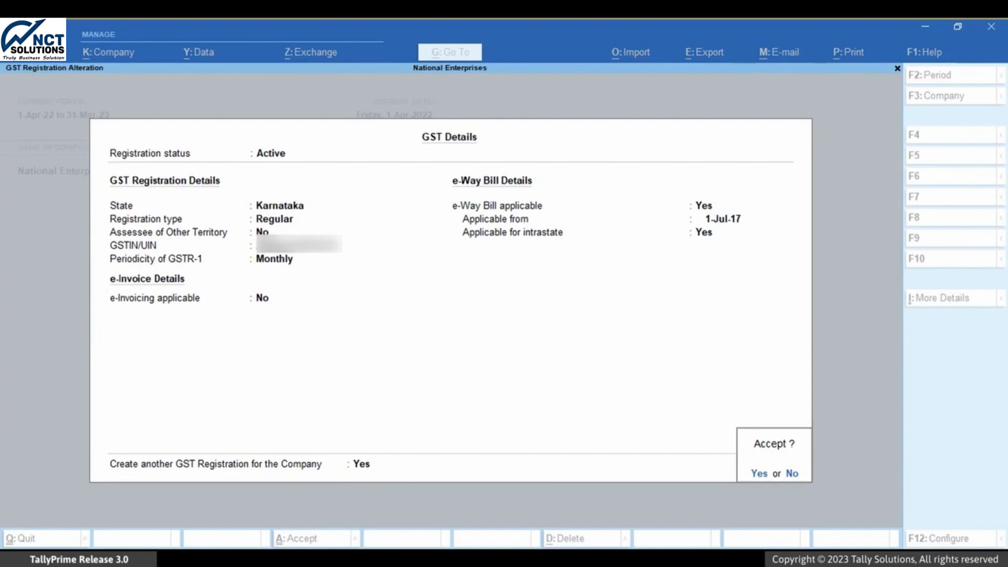
pyautogui.press('Return')
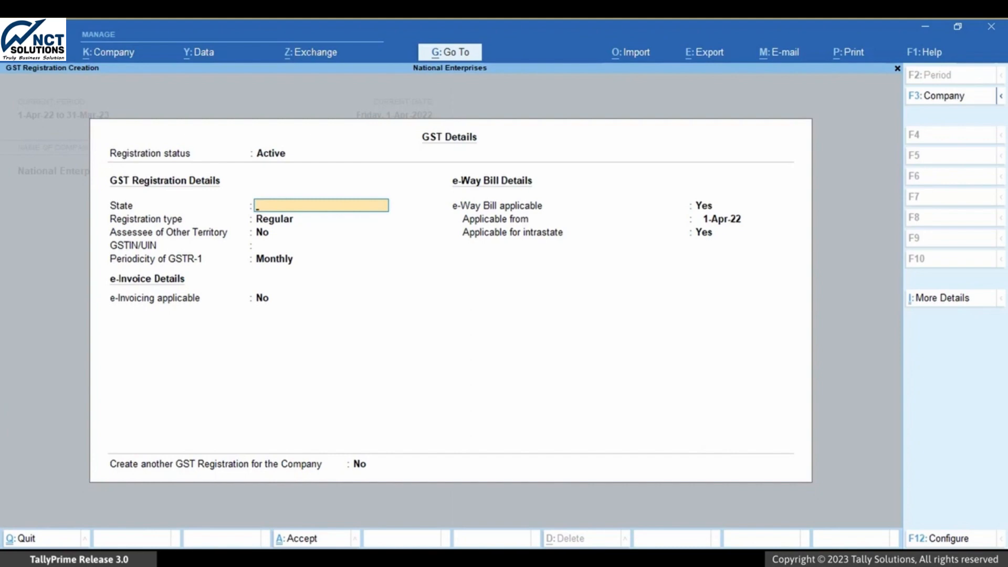
# - Fill in the new GST registration with state Tamil Nadu, registration type Regular, the company's GSTIN/UIN and Monthly GSTR-1 periodicity
pyautogui.write('Ta')
pyautogui.press('Return')
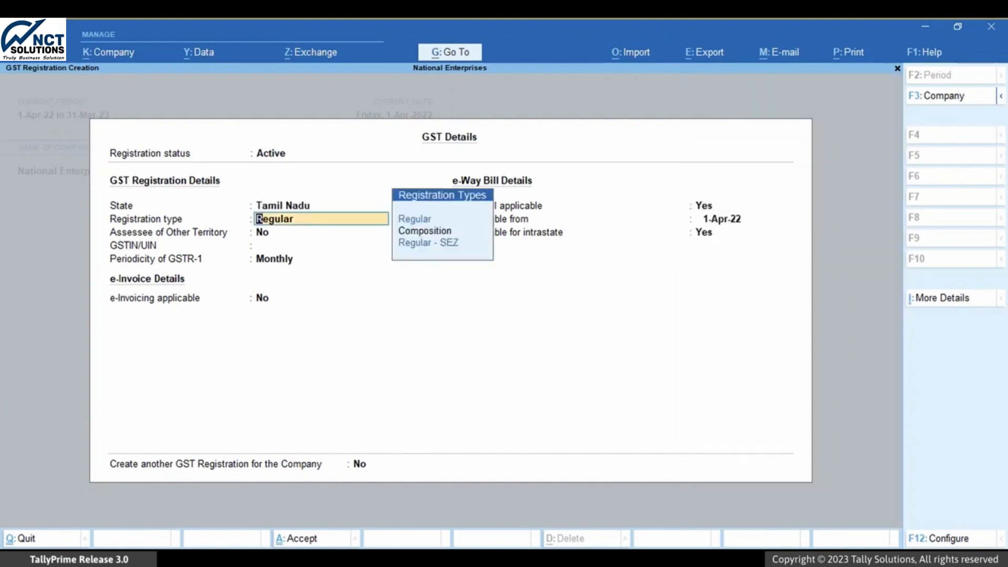
pyautogui.press('Return')
pyautogui.press('Return')
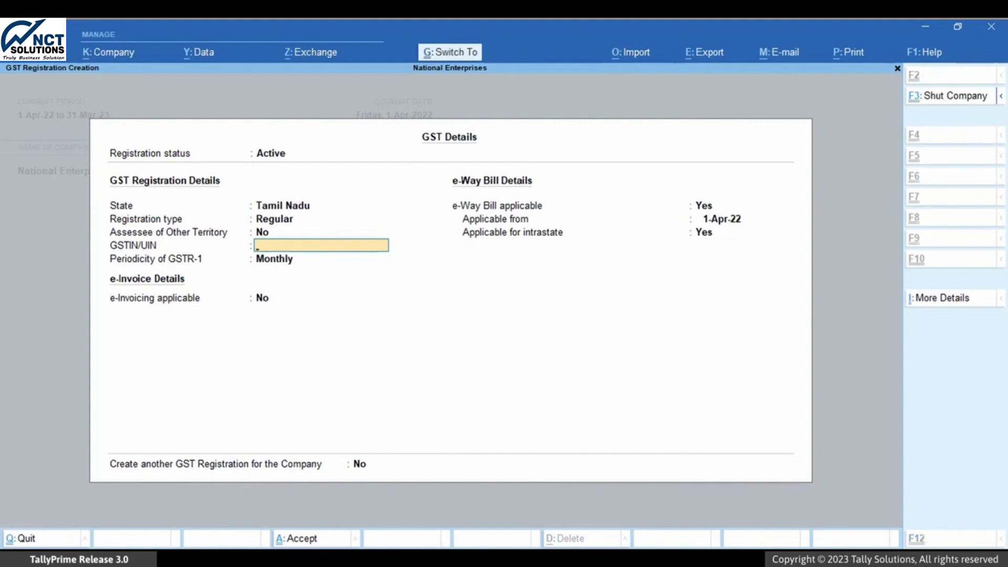
pyautogui.hotkey('ctrl', 'v')
pyautogui.press('Return')
pyautogui.press('Return')
# - Make e-Invoicing applicable with Chennai as the place the invoice is billed from, and accept the Tamil Nadu registration
pyautogui.press('y')
pyautogui.press('Return')
pyautogui.write('Chennai')
pyautogui.press('Return')
pyautogui.press('Return')
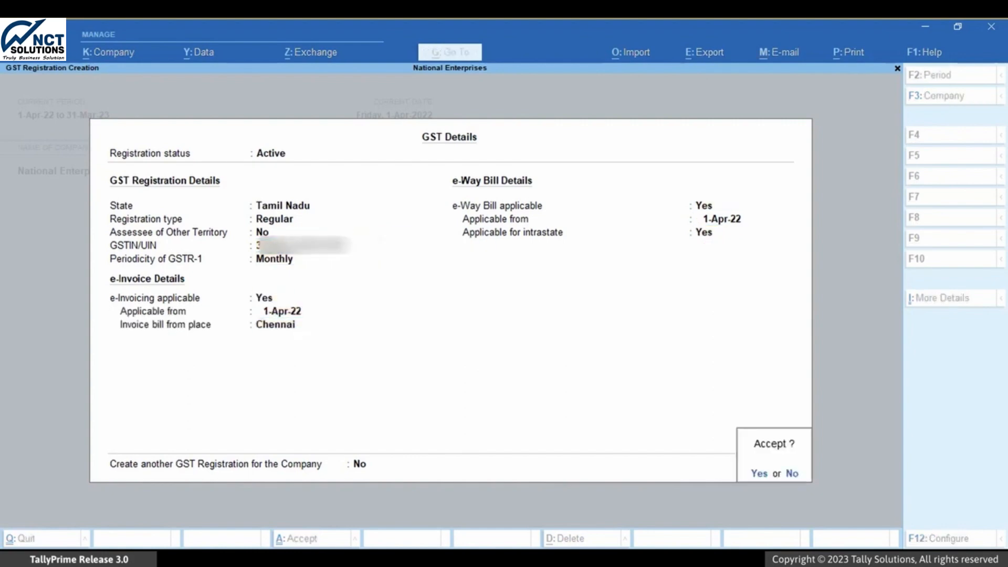
pyautogui.press('Return')
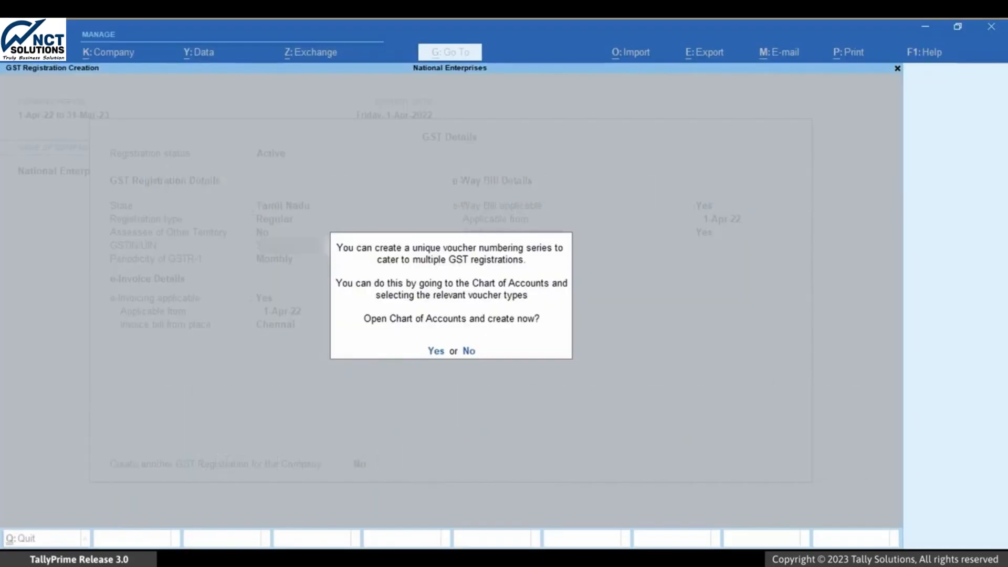
# - Open the voucher types in the Chart of Accounts and start a new voucher number series for Sales
pyautogui.press('y')
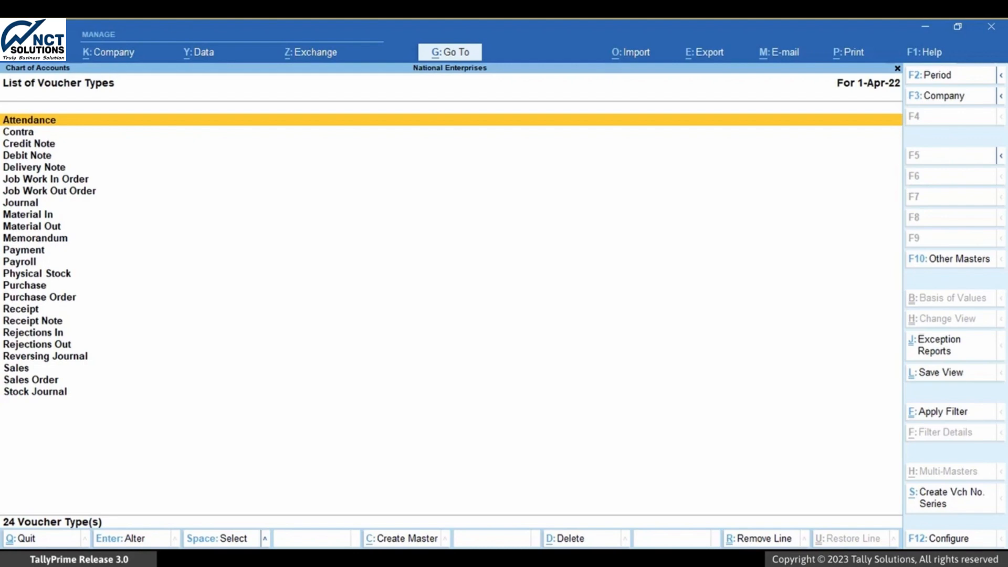
pyautogui.press('Down')
pyautogui.press('Down')
pyautogui.press('Down')
pyautogui.press('Down')
pyautogui.press('Down')
pyautogui.press('Down')
pyautogui.press('Down')
pyautogui.press('Down')
pyautogui.press('Down')
pyautogui.press('Down')
pyautogui.press('Down')
pyautogui.press('Down')
pyautogui.press('Down')
pyautogui.press('Down')
pyautogui.press('Down')
pyautogui.press('Down')
pyautogui.press('Down')
pyautogui.press('Down')
pyautogui.press('Down')
pyautogui.press('Down')
pyautogui.press('Down')
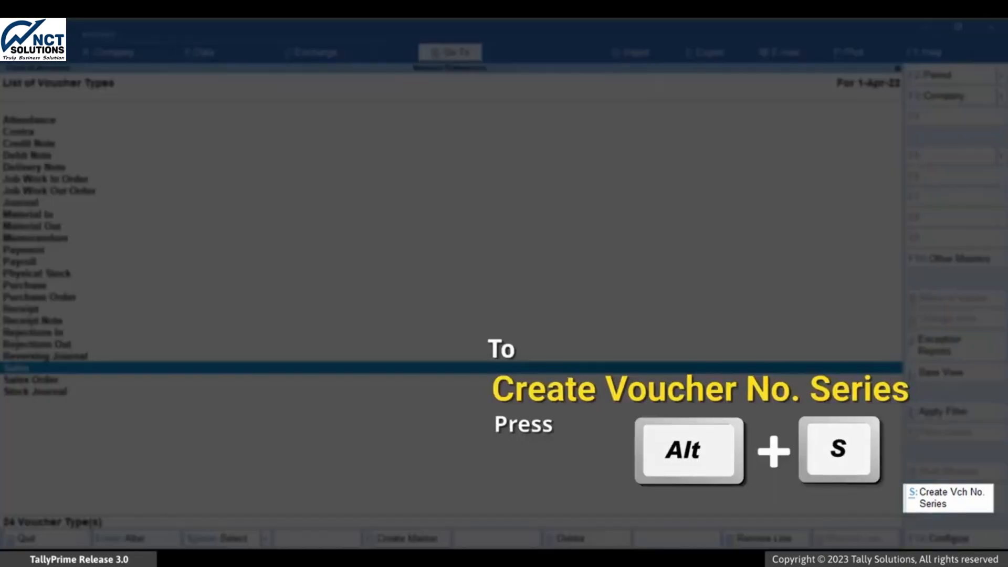
pyautogui.hotkey('alt', 's')
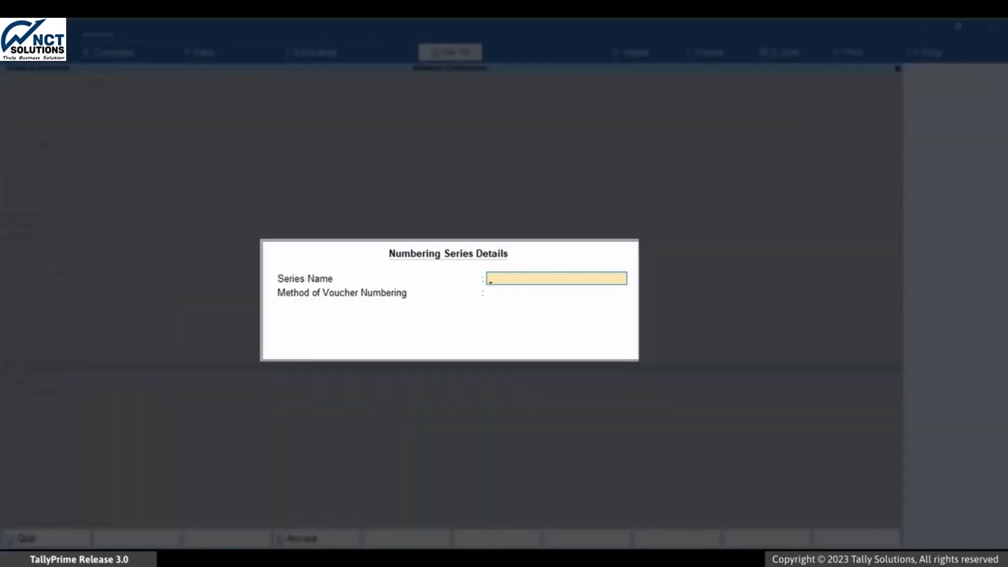
# - Name the numbering series TN Series, with Automatic voucher numbering and Retain Original Voucher No. behaviour
pyautogui.write('TN Series')
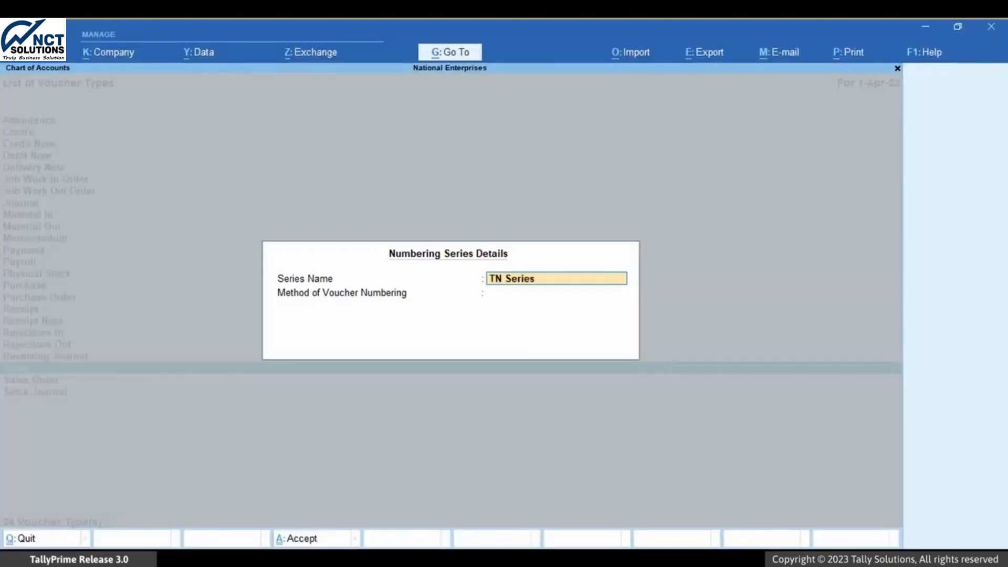
pyautogui.press('Return')
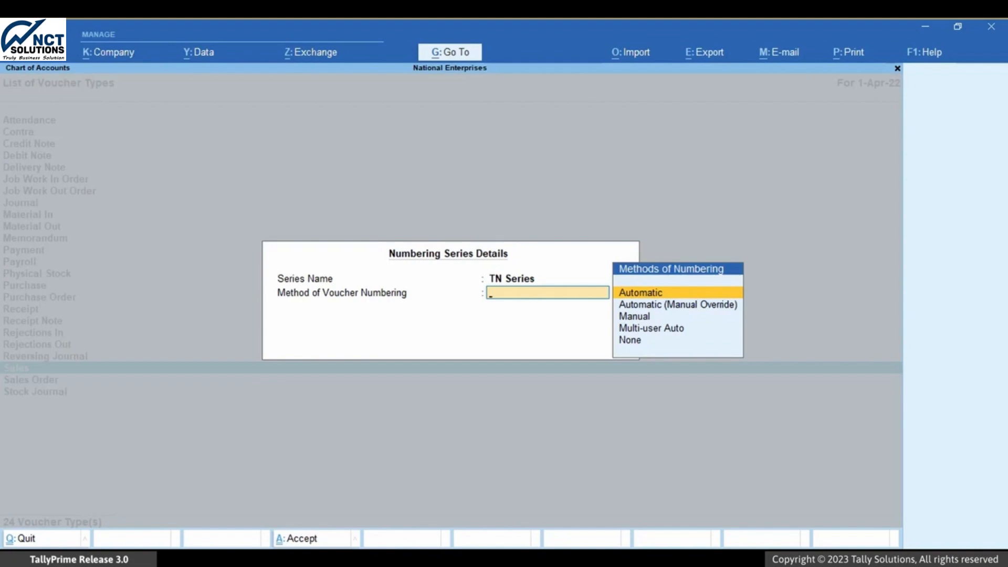
pyautogui.press('Return')
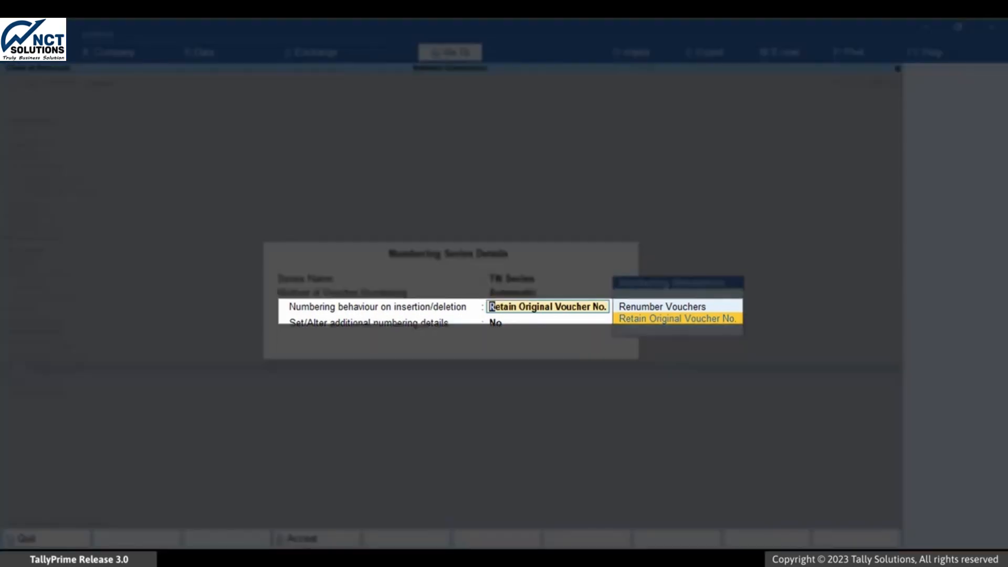
pyautogui.press('Return')
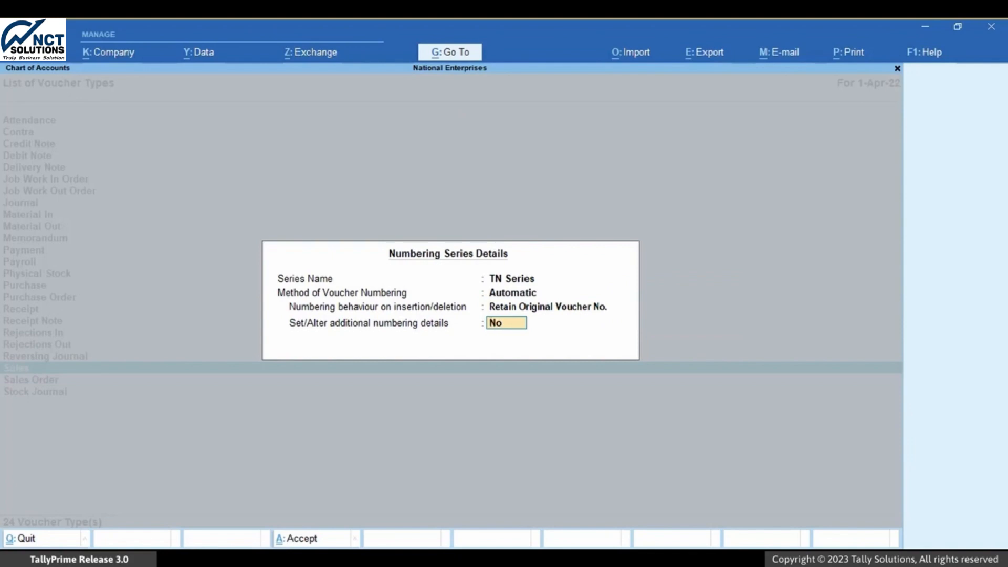
# - Set additional numbering details to Yes, accept the starting number 1, and save the TN Series
pyautogui.press('y')
pyautogui.press('Return')
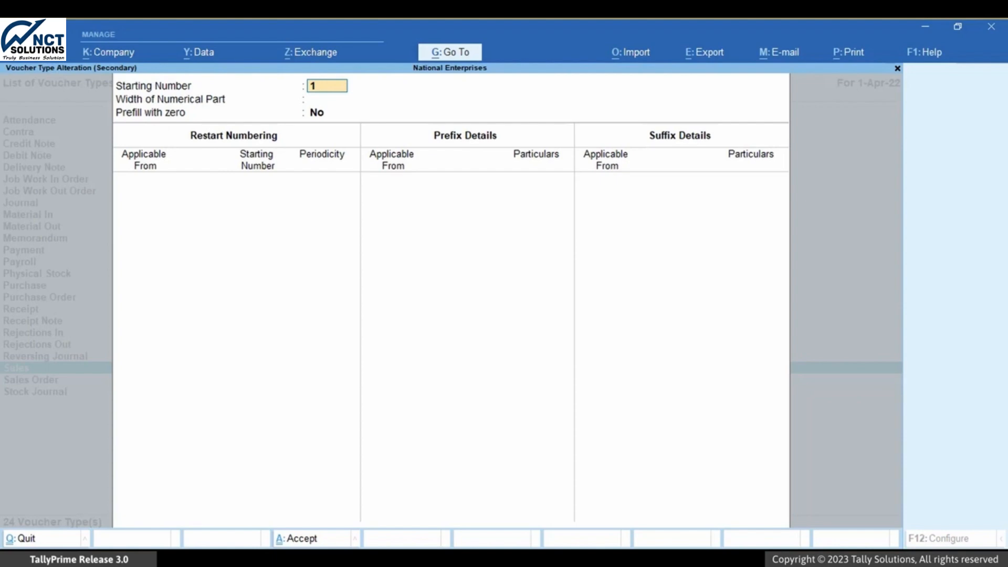
pyautogui.hotkey('ctrl', 'a')
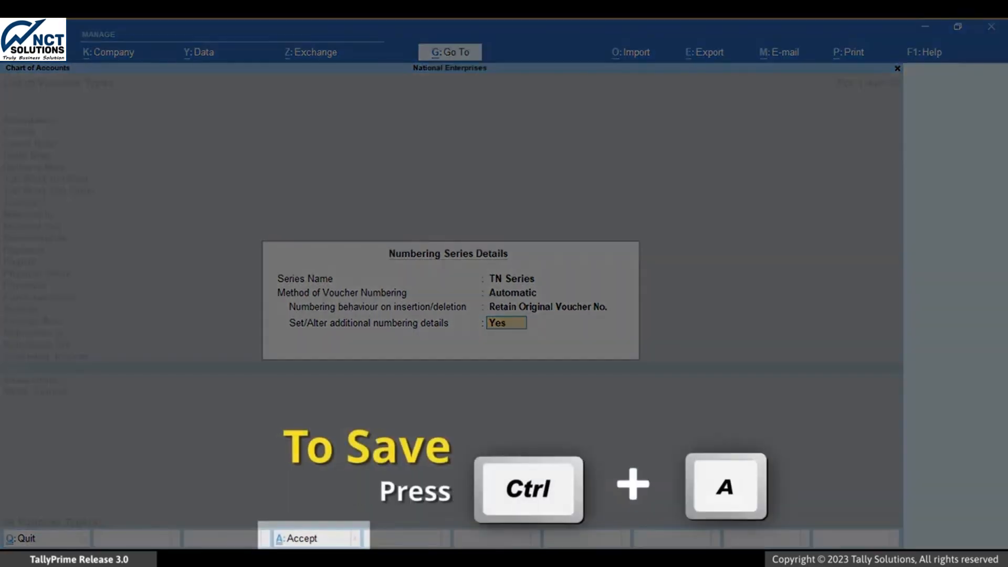
pyautogui.hotkey('ctrl', 'a')
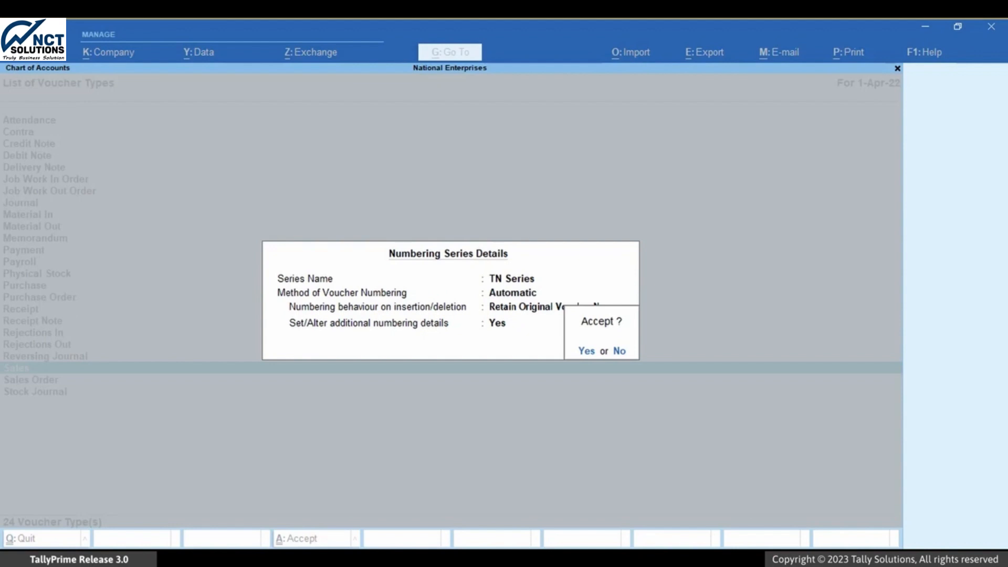
pyautogui.press('Return')
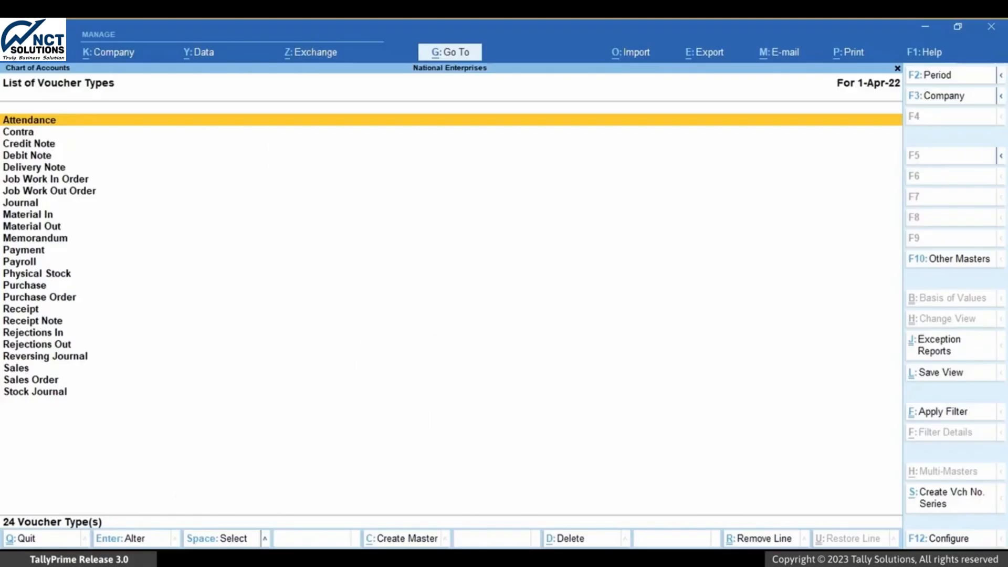
# - Open the Purchase voucher type for alteration
pyautogui.press('alt')
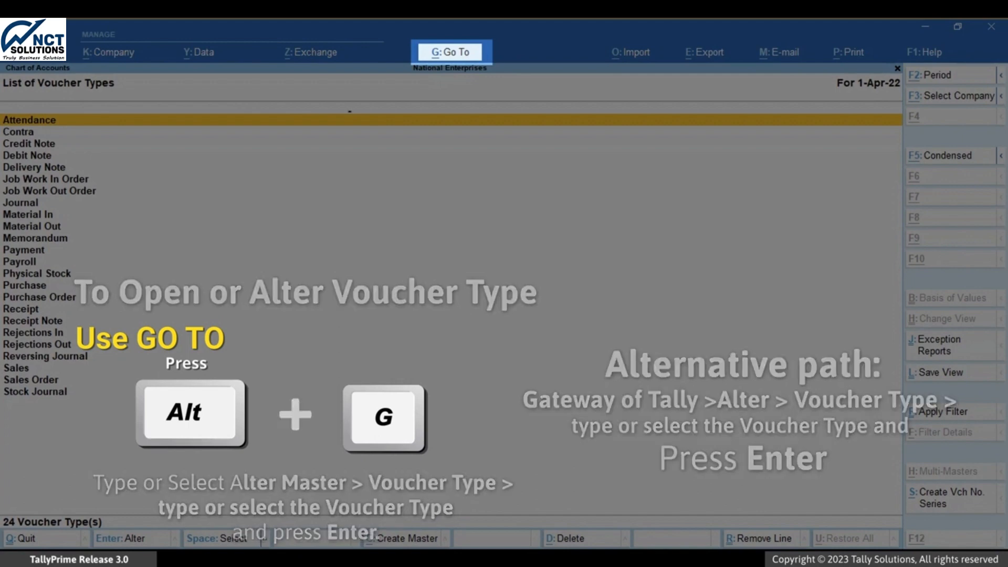
pyautogui.hotkey('alt', 'g')
pyautogui.press('Up')
pyautogui.press('Up')
pyautogui.press('Up')
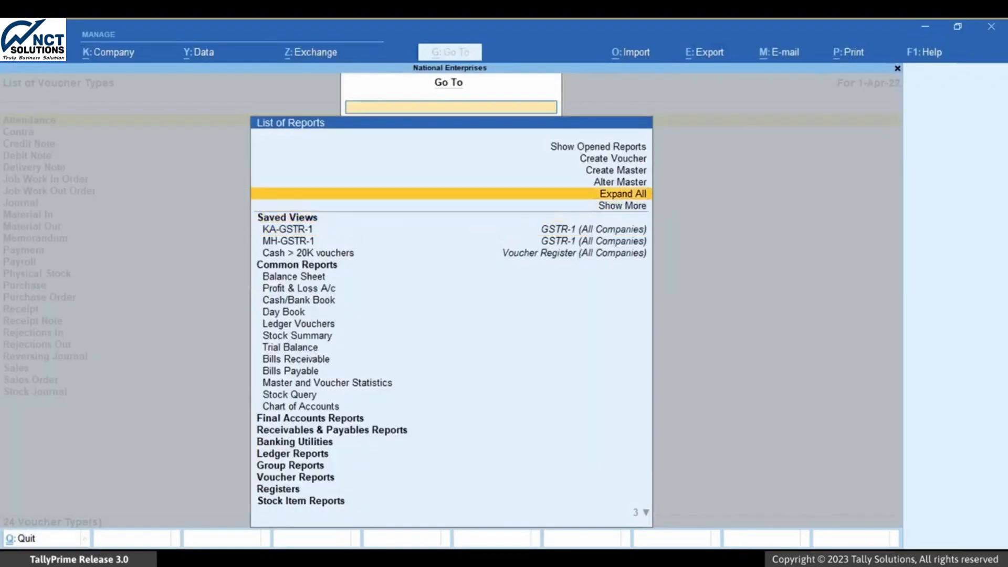
pyautogui.press('Return')
pyautogui.press('Down')
pyautogui.press('Down')
pyautogui.press('Down')
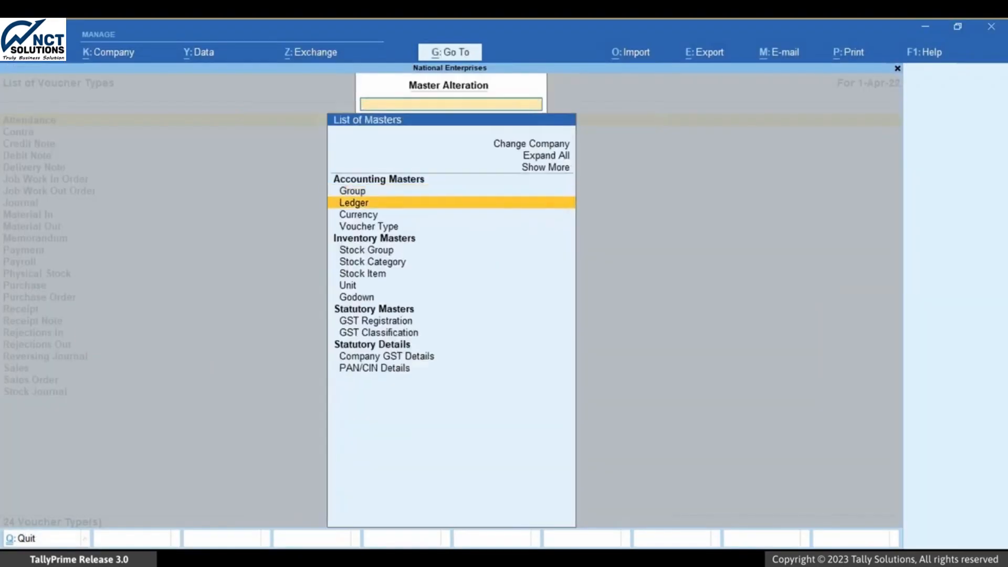
pyautogui.press('Return')
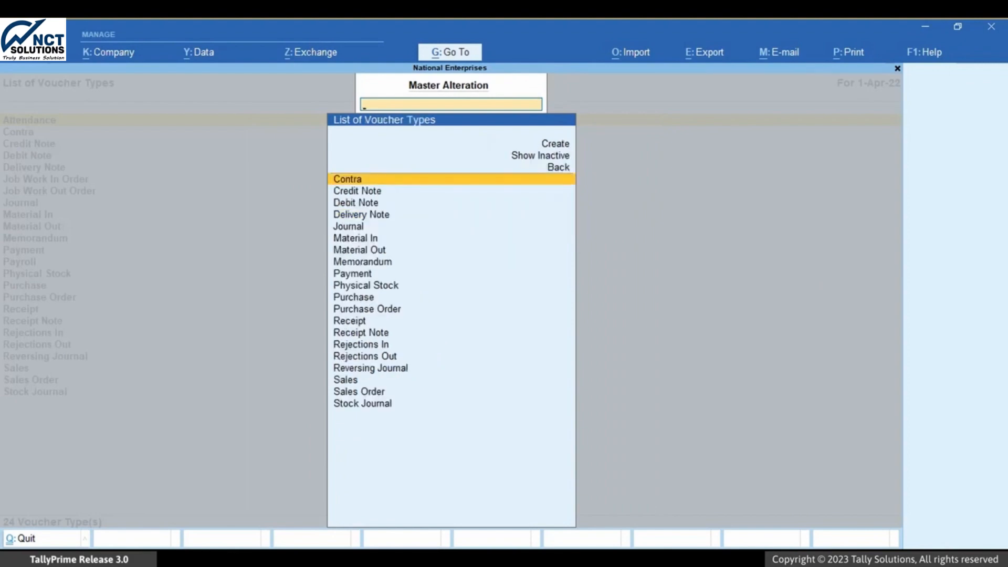
pyautogui.press('Down')
pyautogui.press('Down')
pyautogui.press('Down')
pyautogui.press('Down')
pyautogui.press('Down')
pyautogui.press('Down')
pyautogui.press('Down')
pyautogui.press('Down')
pyautogui.press('Down')
pyautogui.press('Down')
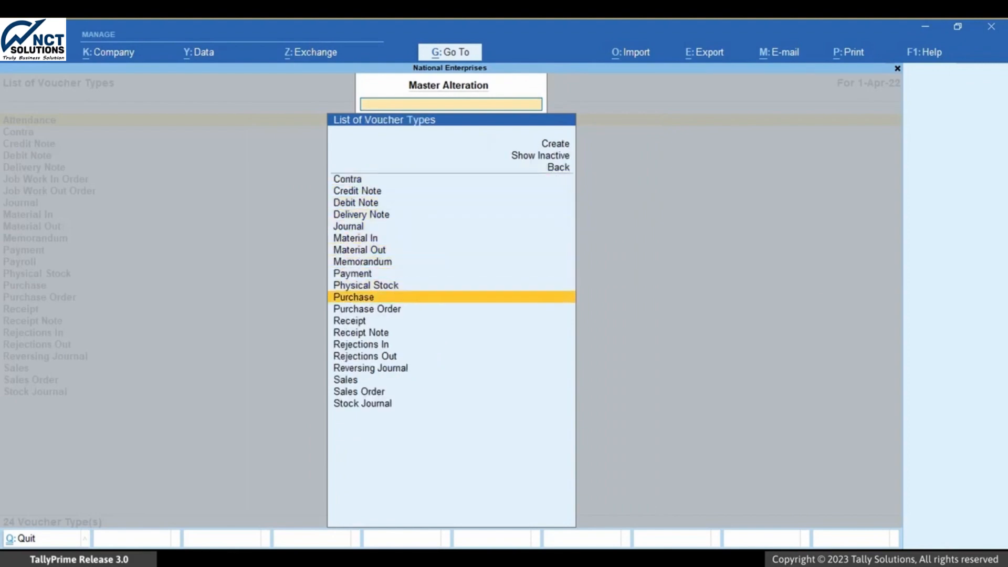
pyautogui.press('Return')
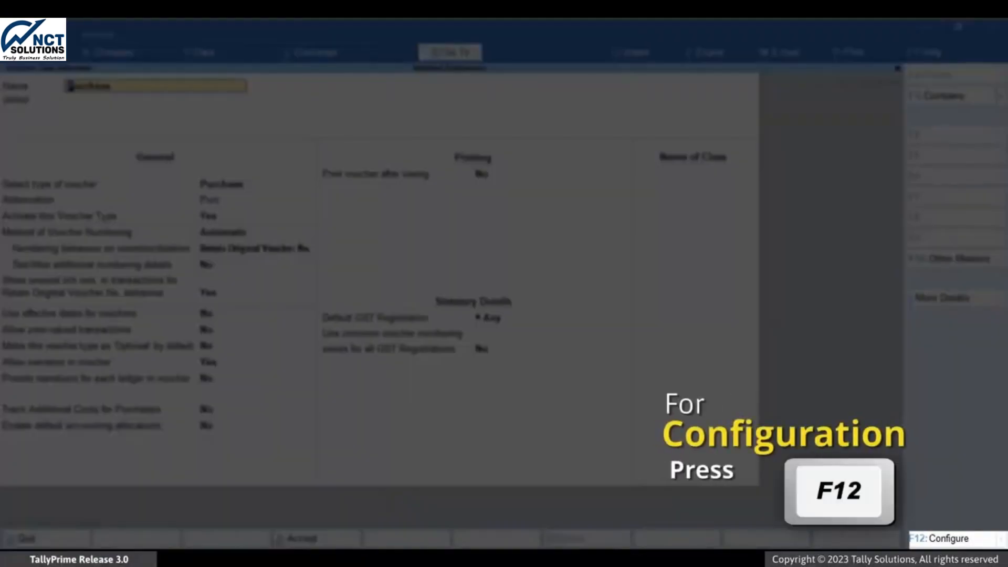
# - Enable the configuration option for defining multiple numbering series for vouchers, and save the configuration
pyautogui.press('F12')
pyautogui.press('Down')
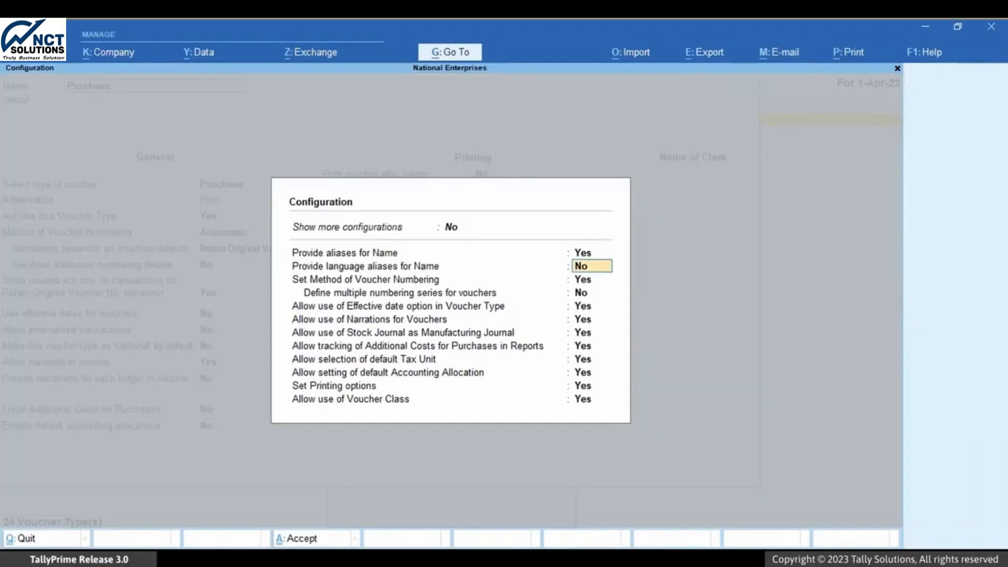
pyautogui.press('Down')
pyautogui.press('y')
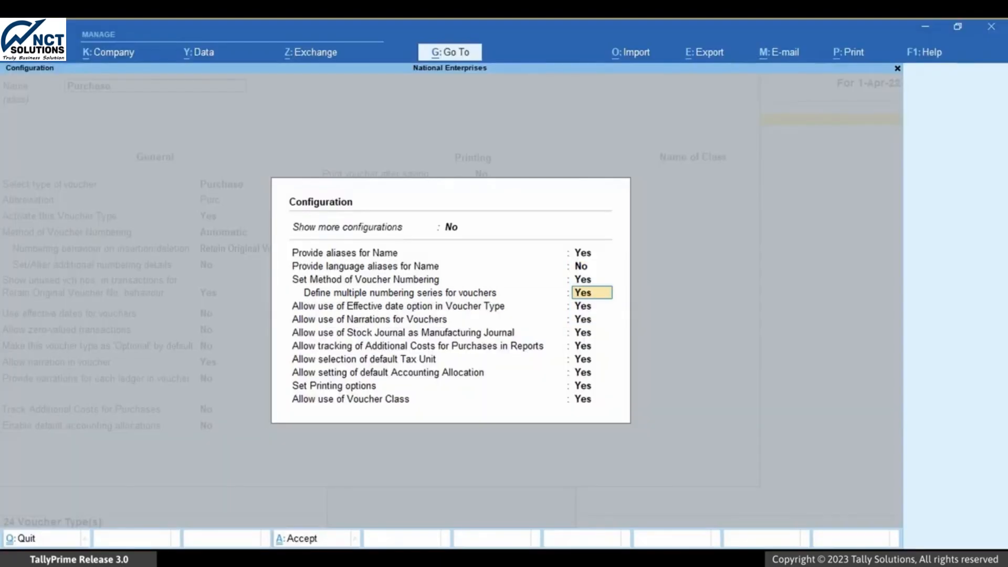
pyautogui.press('Down')
pyautogui.hotkey('ctrl', 'a')
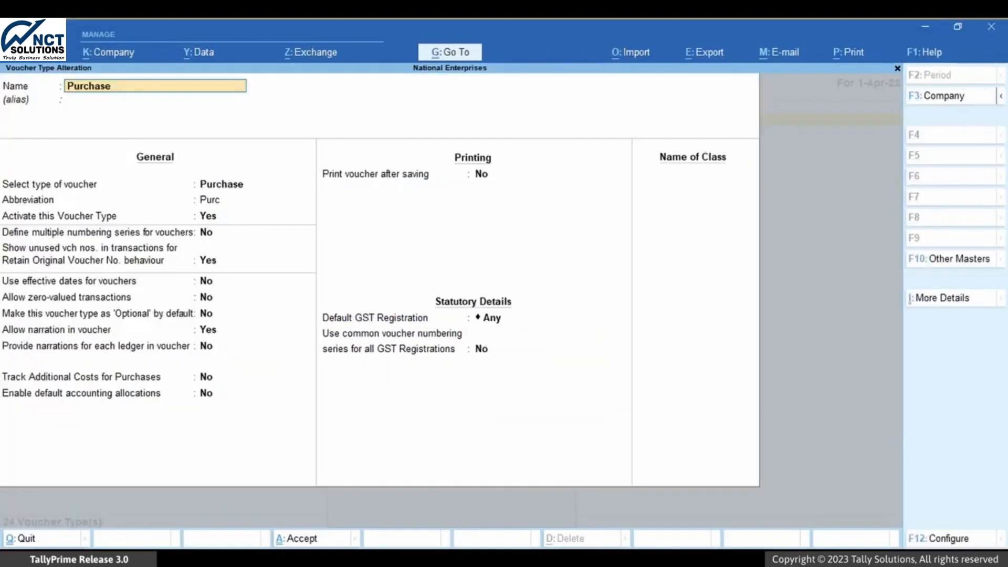
# - Set Define multiple numbering series for vouchers to Yes in the Purchase voucher type
pyautogui.press('Return')
pyautogui.press('Return')
pyautogui.press('Return')
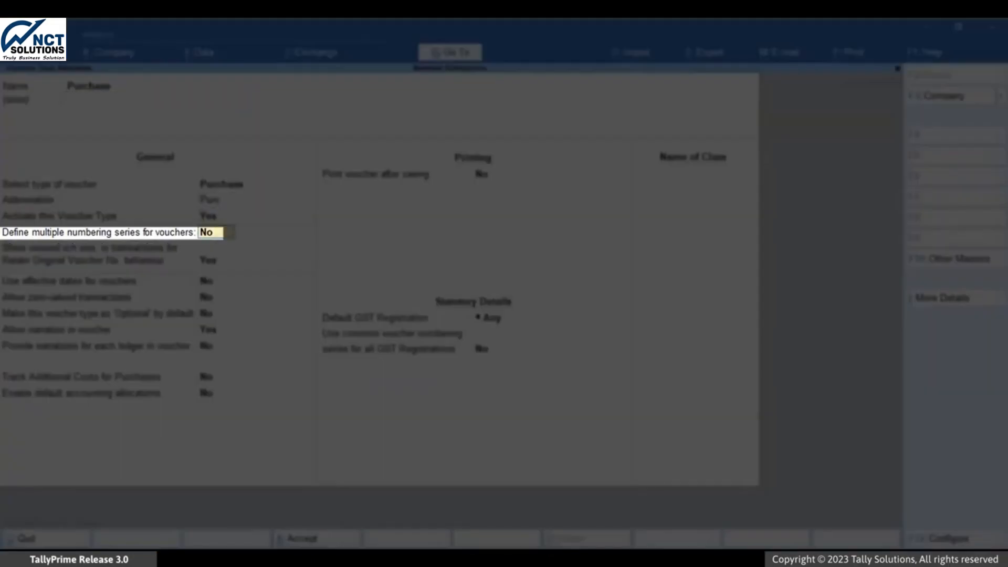
pyautogui.press('Return')
pyautogui.write('Yes')
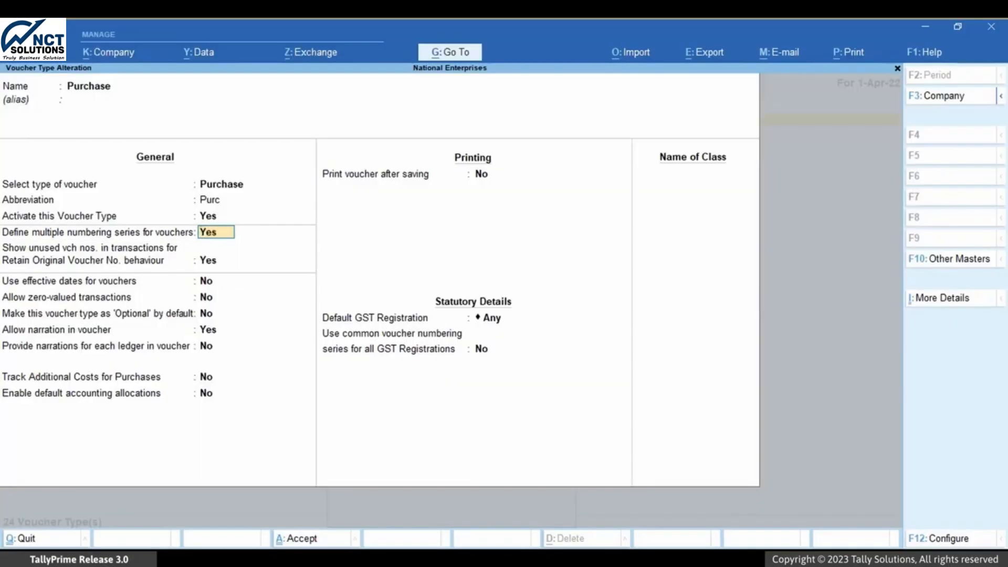
pyautogui.press('Return')
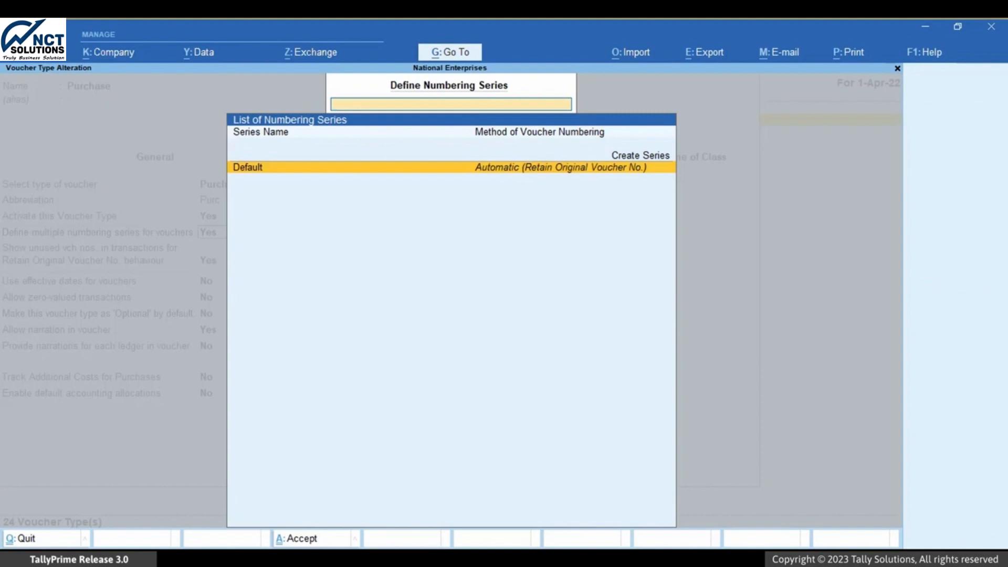
# - Create a Kar/Purchase numbering series with Automatic numbering and Retain Original Voucher No., and save the Purchase voucher type
pyautogui.press('Up')
pyautogui.press('Return')
pyautogui.write('Kar/Purchase')
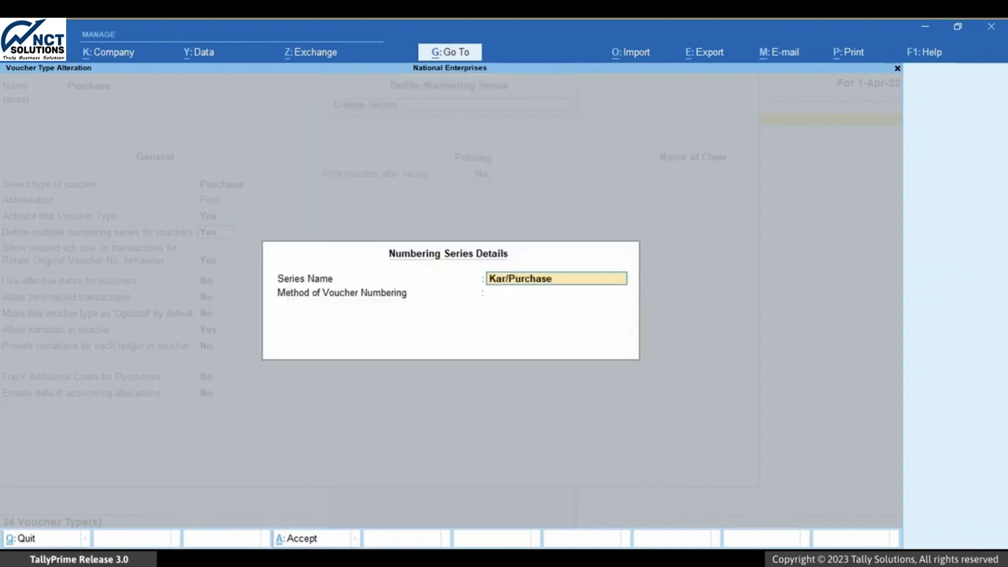
pyautogui.press('Return')
pyautogui.press('Return')
pyautogui.press('Return')
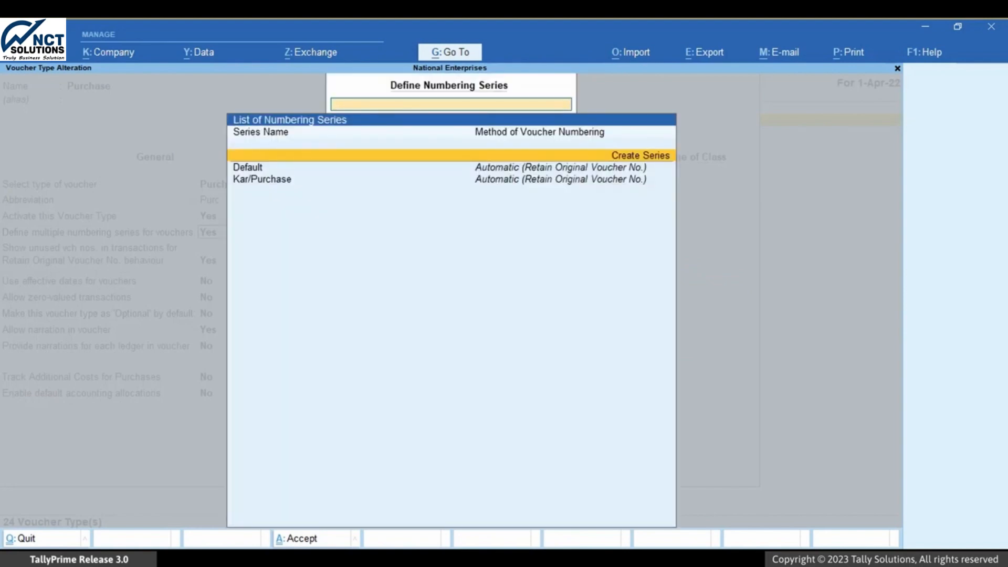
pyautogui.press('Escape')
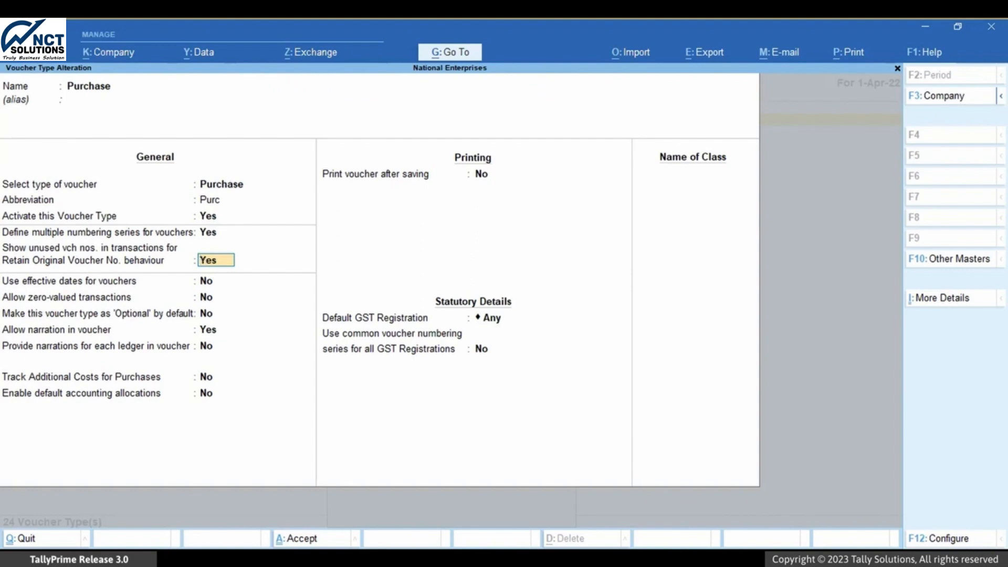
pyautogui.hotkey('ctrl', 'a')
# - Leave the Purchase voucher type and open the Tamil Nadu Registration from the company's GST features
pyautogui.press('Escape')
pyautogui.press('Escape')
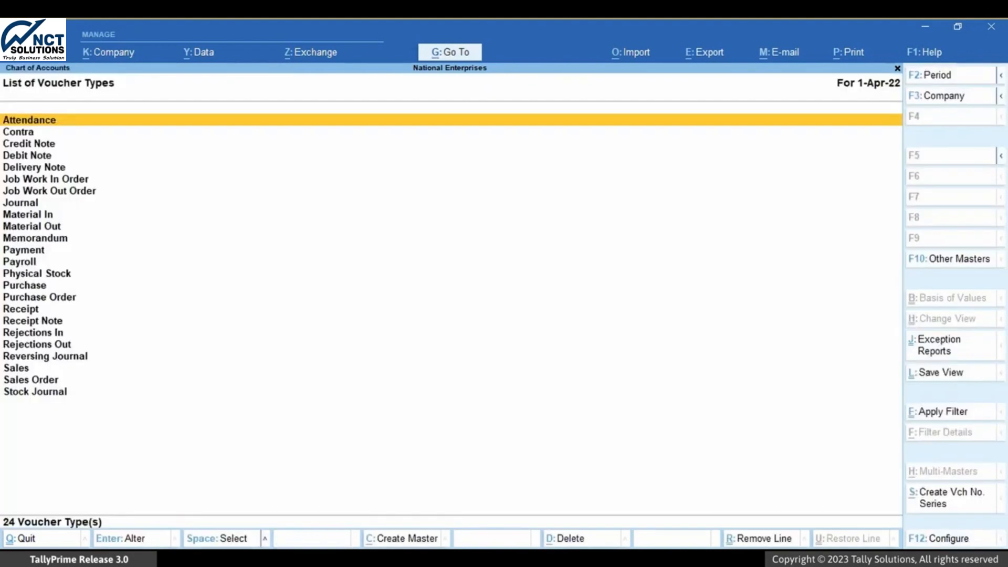
pyautogui.press('F11')
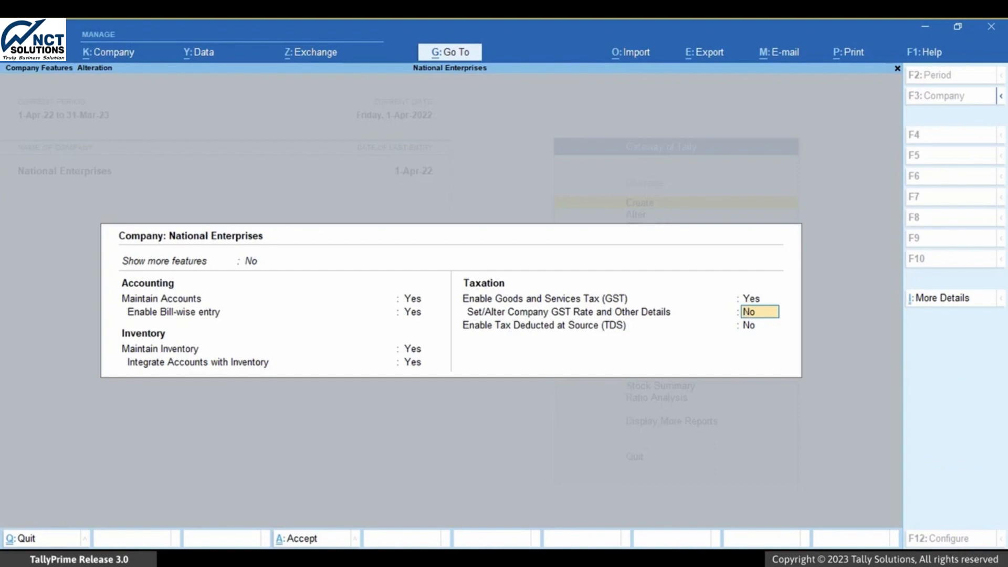
pyautogui.press('Up')
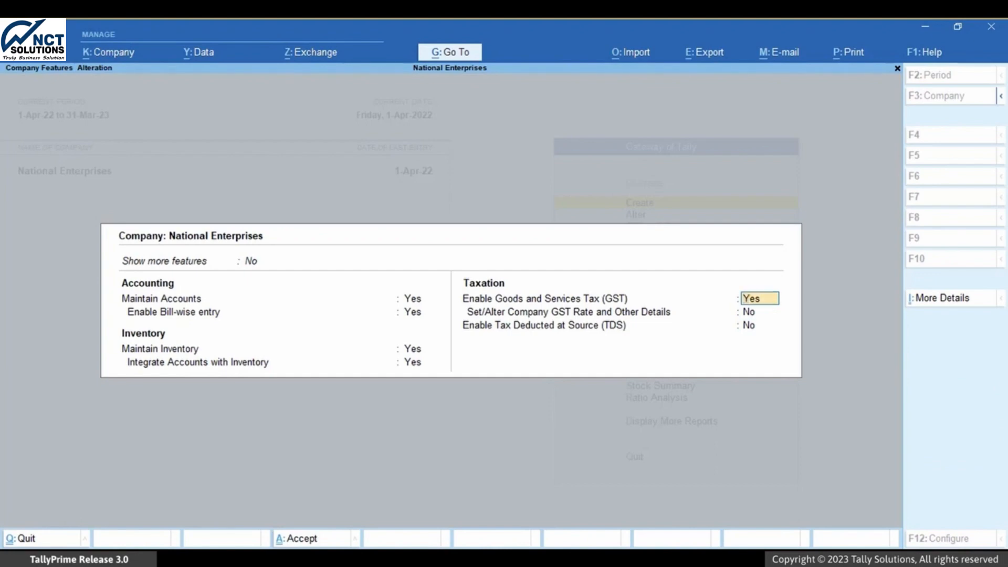
pyautogui.press('Return')
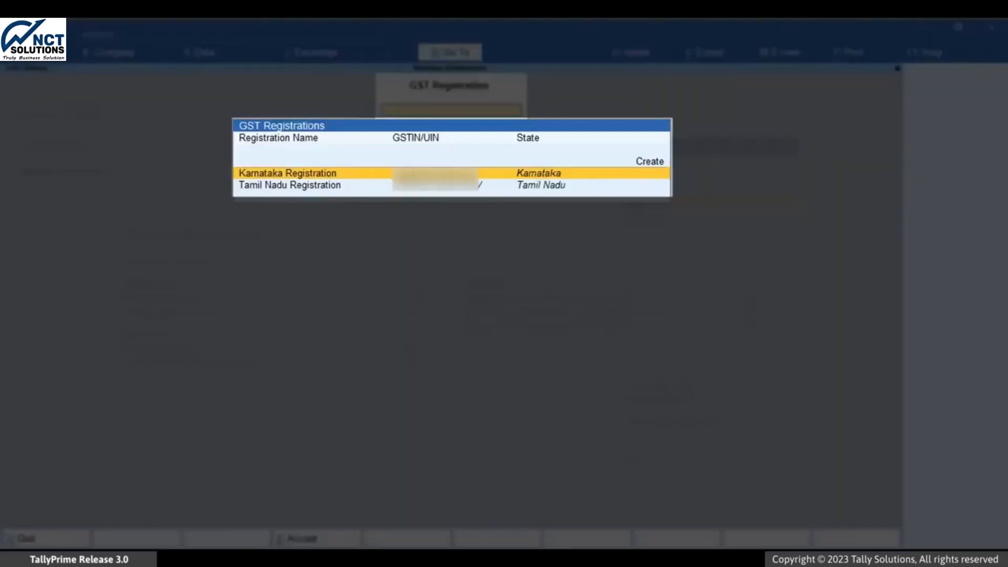
pyautogui.press('Down')
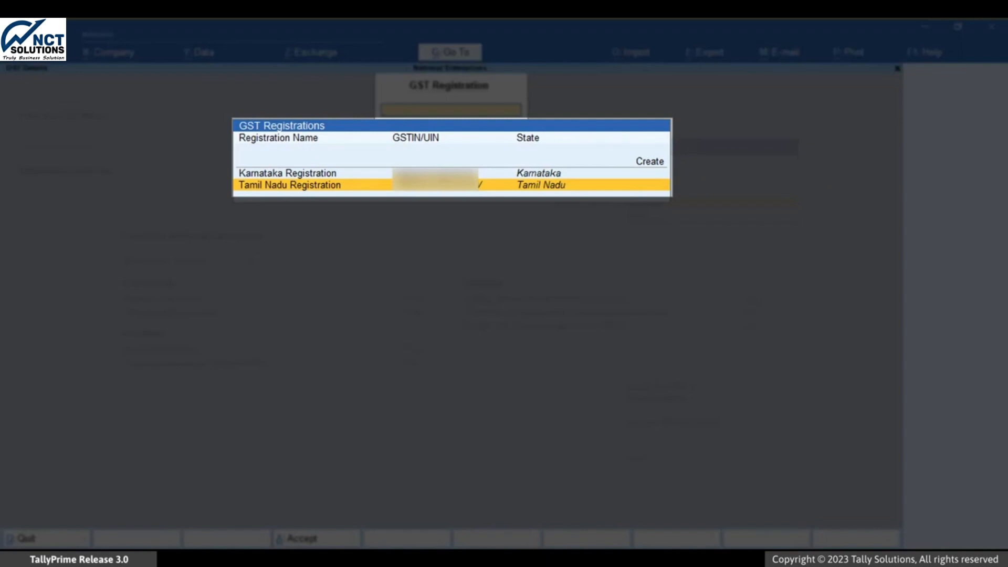
pyautogui.press('Return')
# - Review the Tamil Nadu Registration's GST details and return to the company features of National Enterprises
pyautogui.press('Escape')
pyautogui.press('y')
pyautogui.press('Down')
pyautogui.press('Return')
pyautogui.press('Escape')
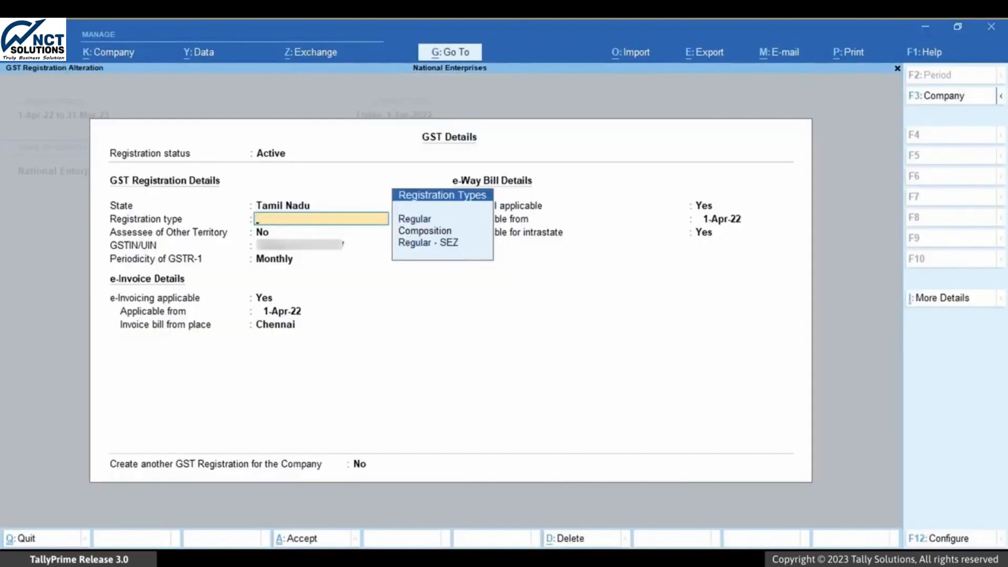
pyautogui.press('Escape')
pyautogui.press('y')
pyautogui.press('Escape')
pyautogui.press('Escape')
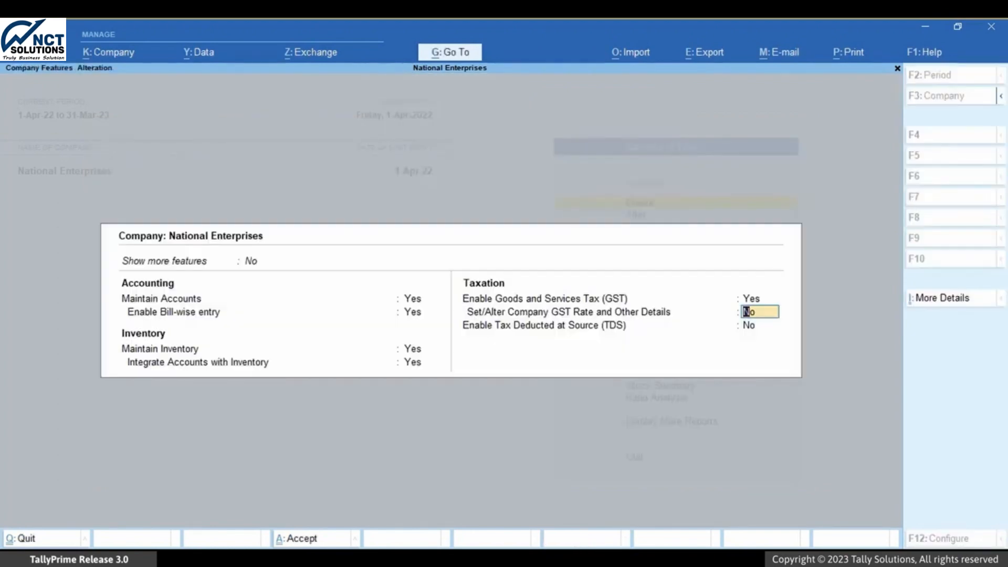
pyautogui.press('Return')
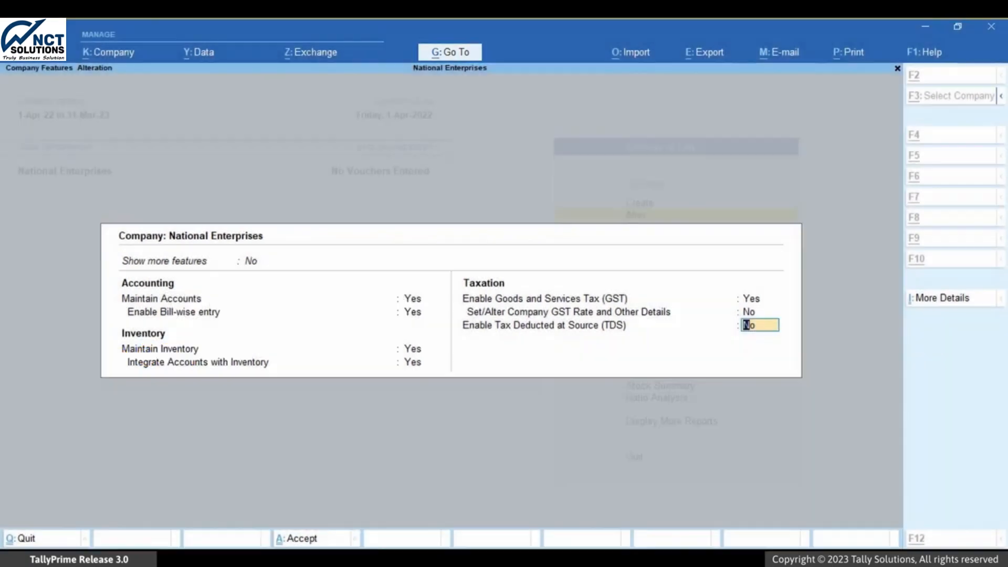
# - Start creating a new Sales voucher for National Enterprises
pyautogui.hotkey('alt', 'g')
pyautogui.press('Up')
pyautogui.press('Up')
pyautogui.press('Up')
pyautogui.press('Up')
pyautogui.press('Up')
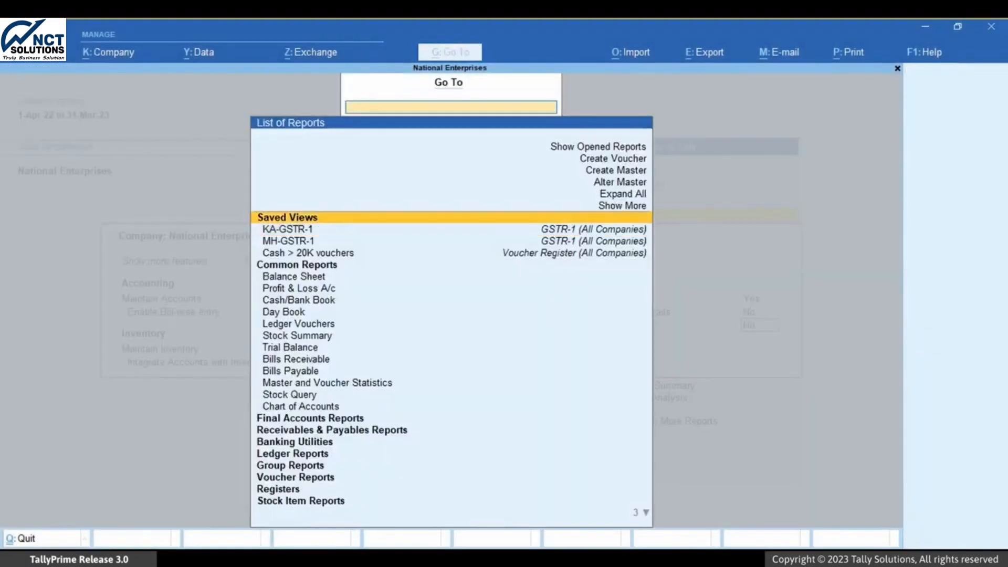
pyautogui.press('Return')
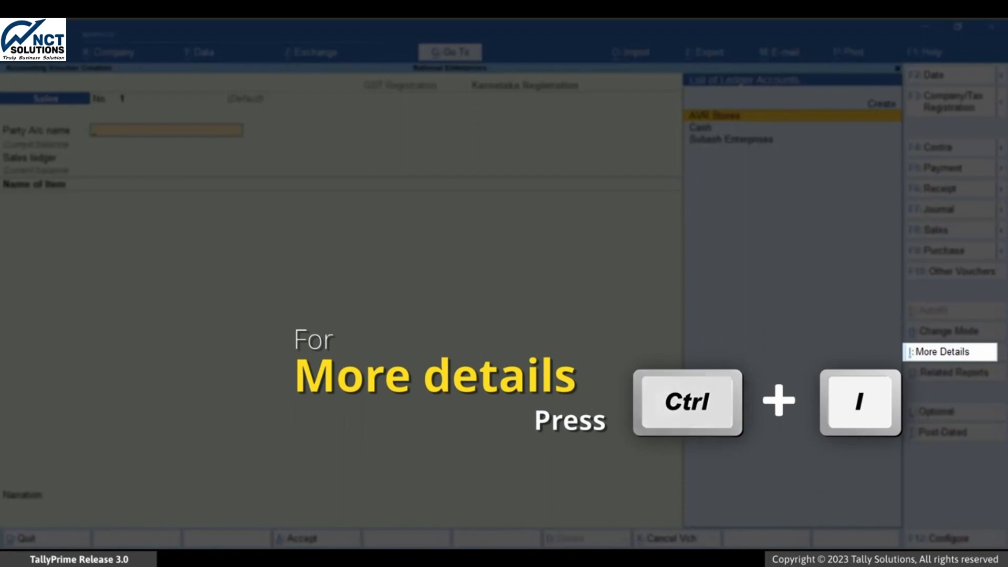
# - Set the Sales voucher's GST registration details to Karnataka Registration, the Default series and the System Default voucher number
pyautogui.hotkey('ctrl', 'i')
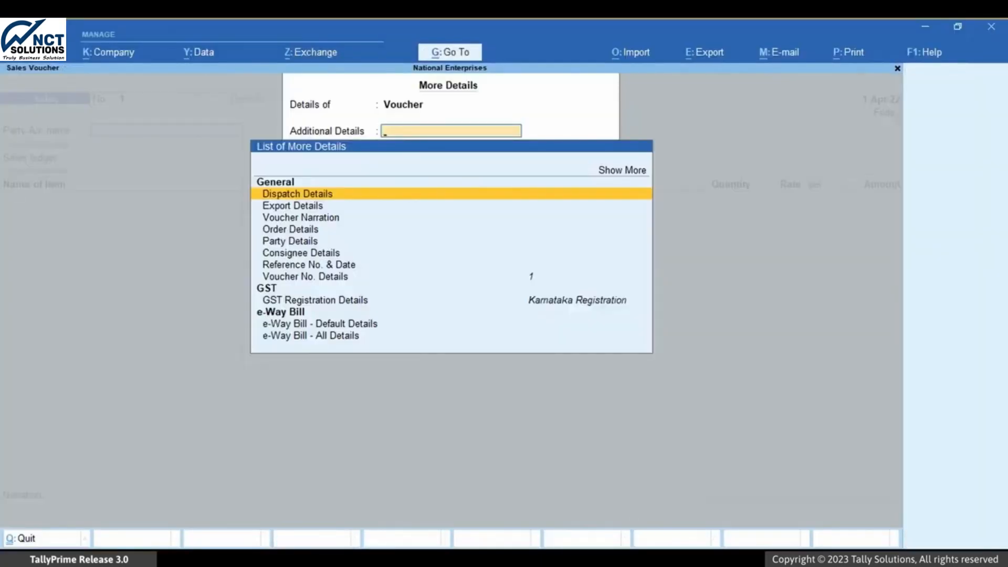
pyautogui.press('Down')
pyautogui.press('Down')
pyautogui.press('Down')
pyautogui.press('Down')
pyautogui.press('Down')
pyautogui.press('Down')
pyautogui.press('Down')
pyautogui.press('Down')
pyautogui.press('Down')
pyautogui.press('Return')
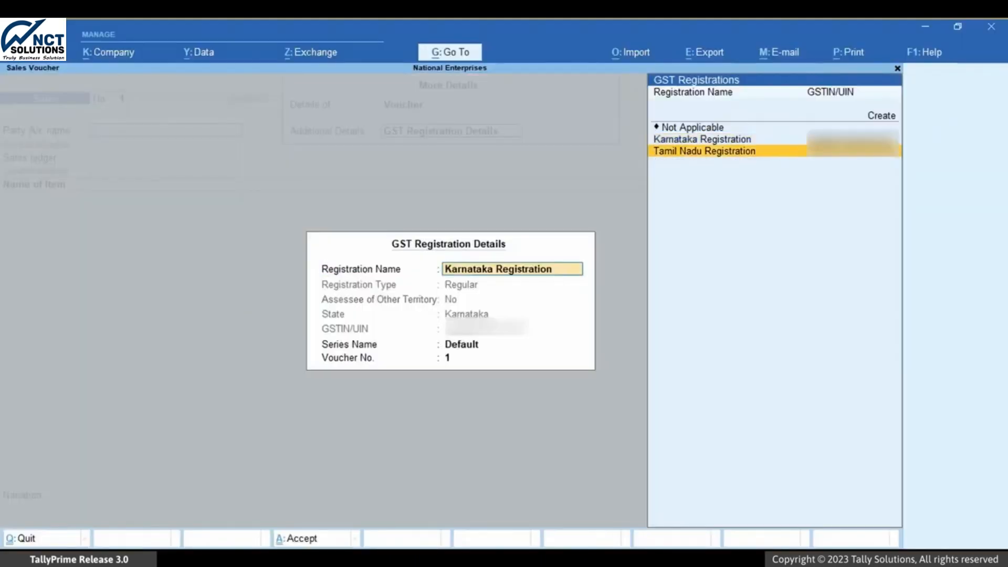
pyautogui.press('Return')
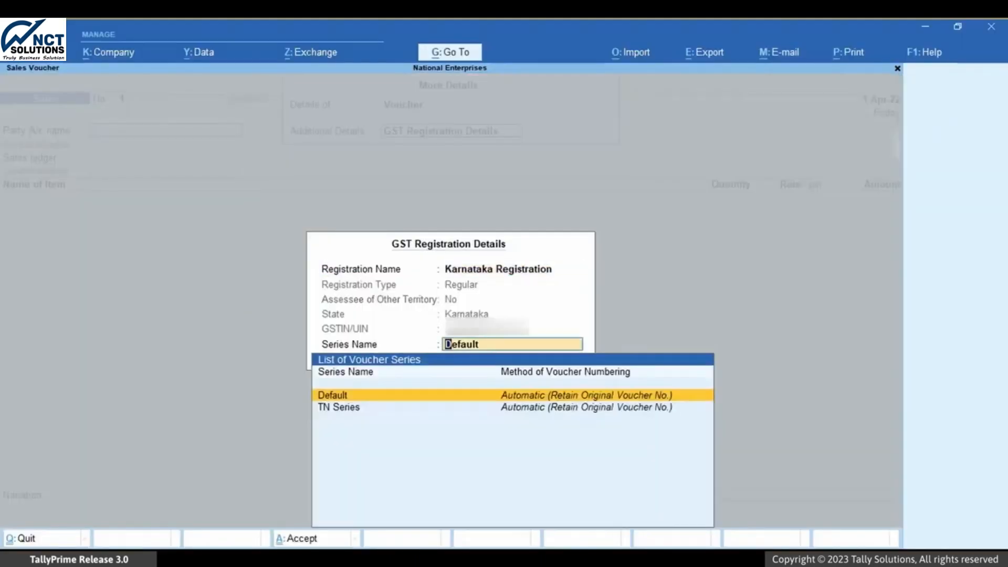
pyautogui.press('Return')
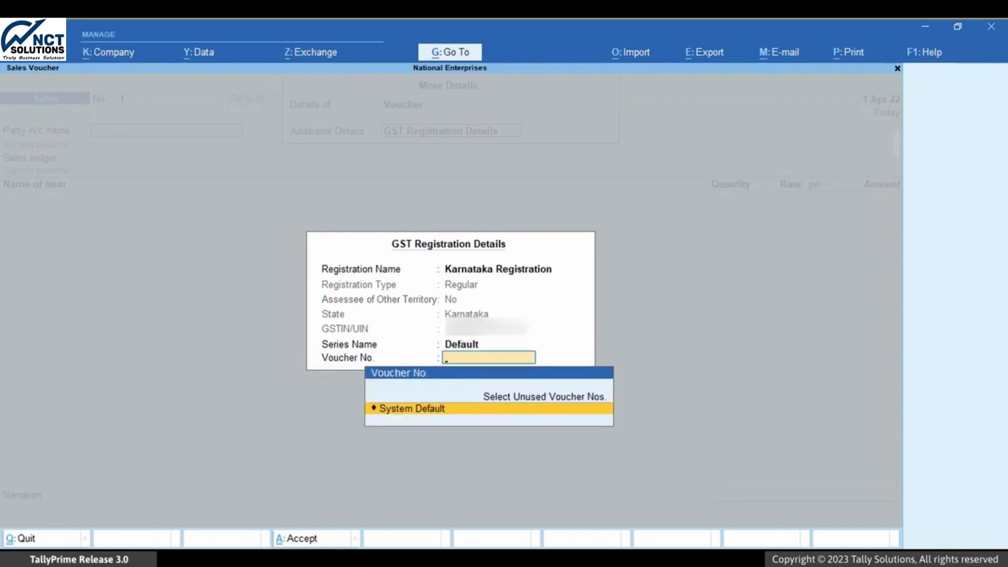
pyautogui.press('Return')
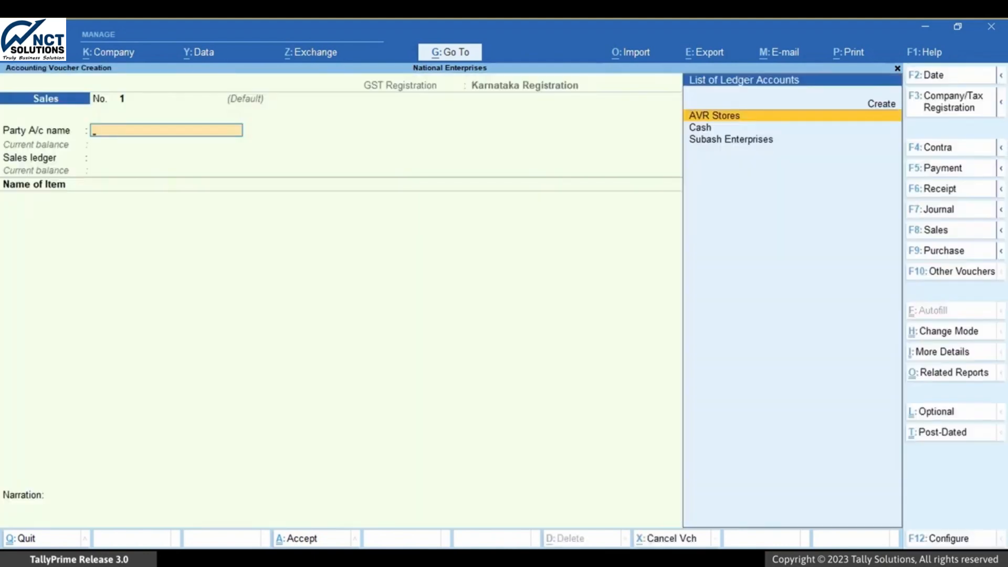
# - Choose Subash Enterprises as the party account of the Sales voucher and accept its dispatch and party details
pyautogui.press('Down')
pyautogui.press('Down')
pyautogui.press('Return')
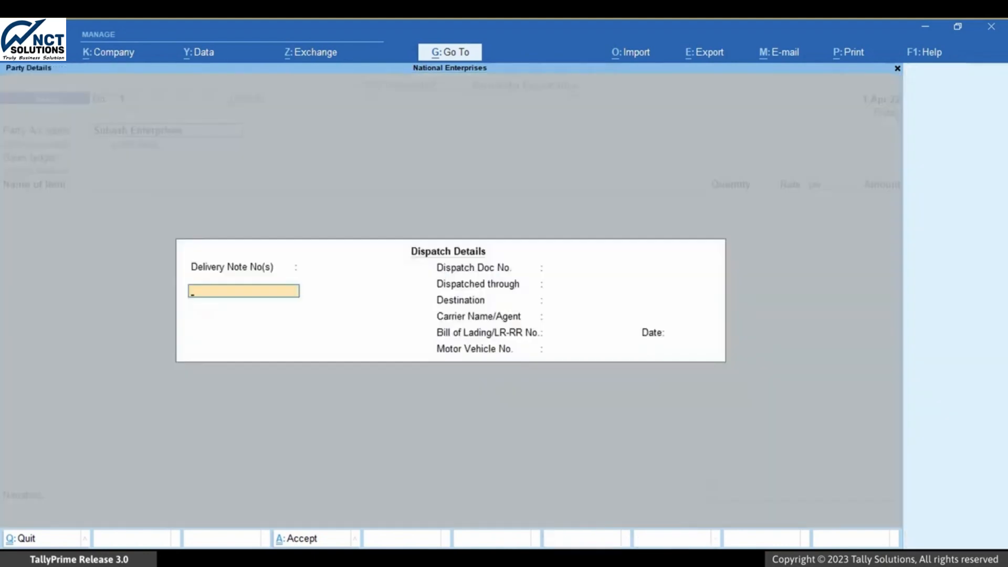
pyautogui.press('BackSpace')
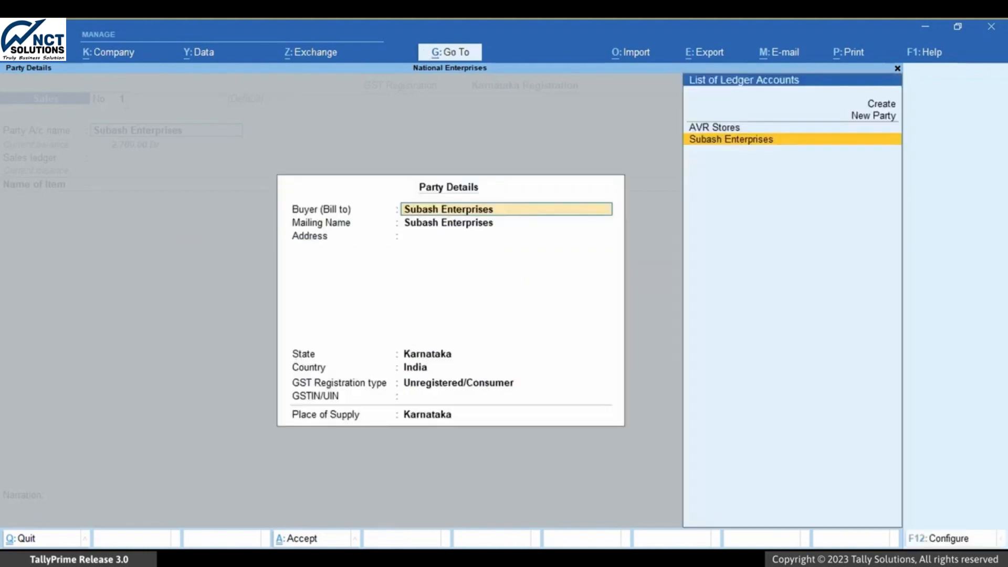
pyautogui.hotkey('ctrl', 'a')
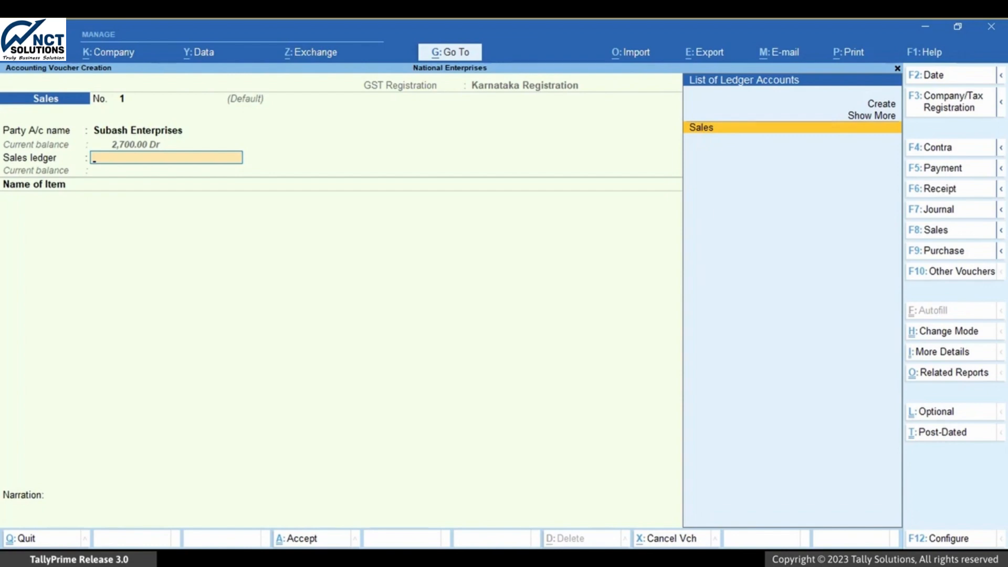
# - Assign the Sales ledger and add 10 no of Almonds 1Kg at a rate of 900.00
pyautogui.press('Return')
pyautogui.press('Return')
pyautogui.write('10')
pyautogui.press('Return')
pyautogui.write('500')
pyautogui.press('Return')
pyautogui.press('Return')
pyautogui.hotkey('ctrl', 'a')
# - Add the CGST and SGST tax ledgers below the Almonds 1Kg item and save the Karnataka Sales voucher
pyautogui.press('Return')
pyautogui.write('C')
pyautogui.press('Return')
pyautogui.press('Return')
pyautogui.write('SG')
pyautogui.press('Return')
pyautogui.press('Return')
pyautogui.press('Return')
pyautogui.press('Return')
pyautogui.hotkey('ctrl', 'a')
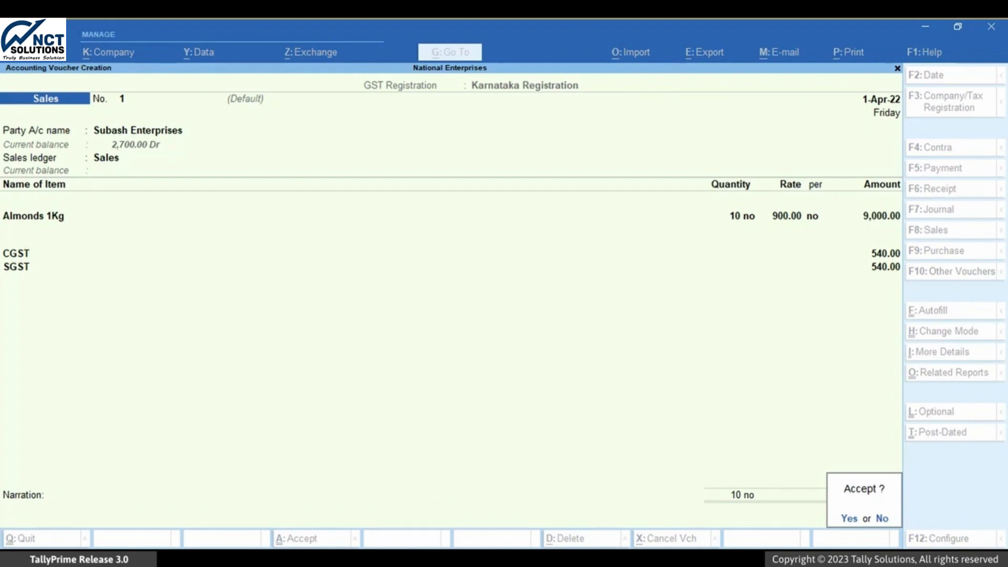
pyautogui.press('Return')
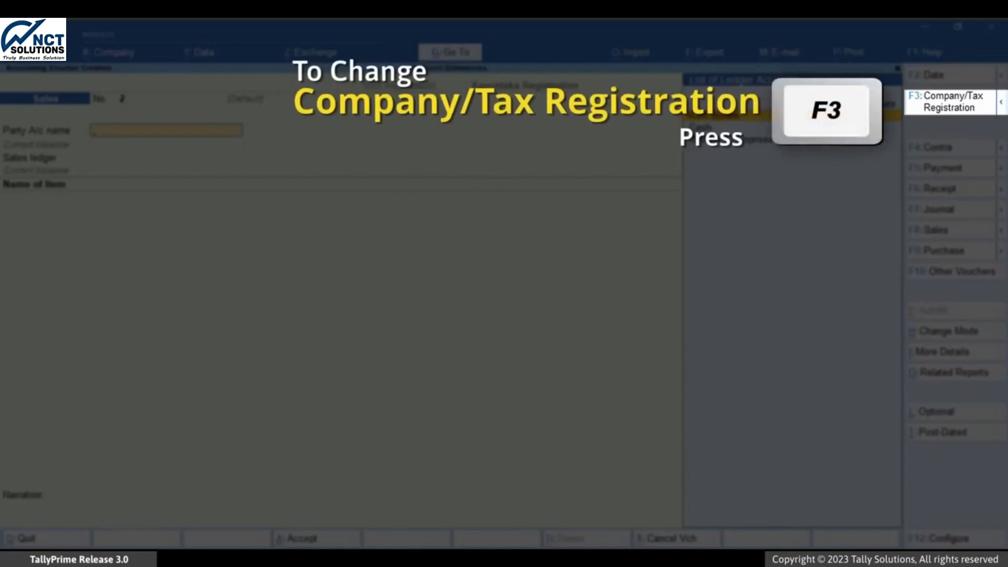
# - Switch the active tax registration for the new Sales voucher to Tamil Nadu Registration
pyautogui.press('F3')
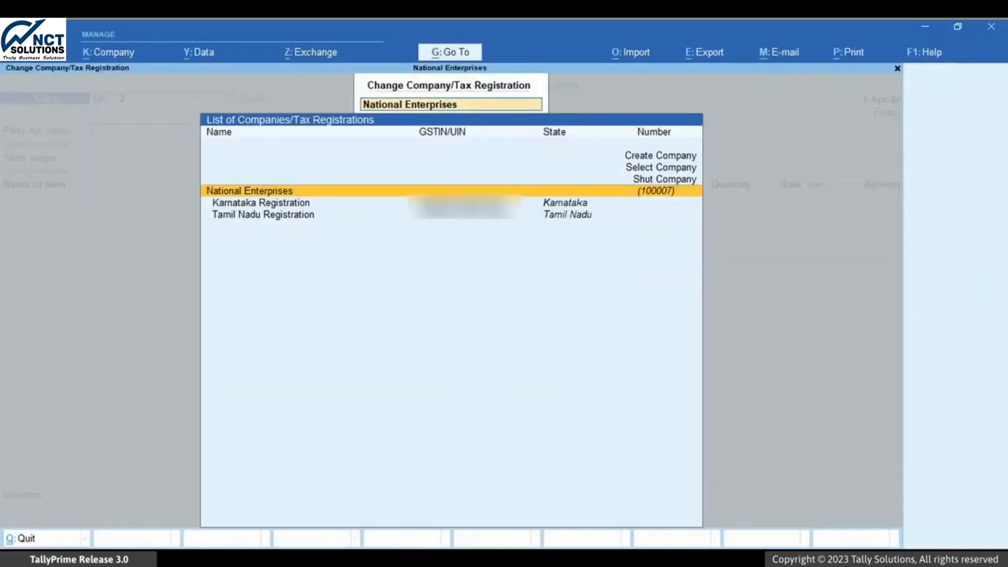
pyautogui.press('Down')
pyautogui.press('Down')
pyautogui.press('Return')
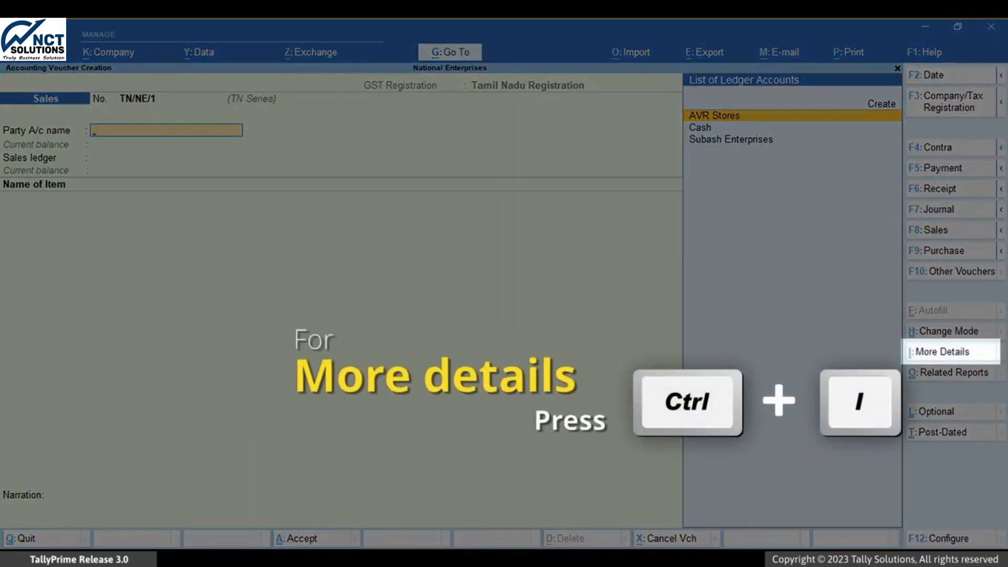
# - Confirm Tamil Nadu Registration, TN Series and the System Default voucher number in the Sales voucher's GST registration details
pyautogui.hotkey('ctrl', 'i')
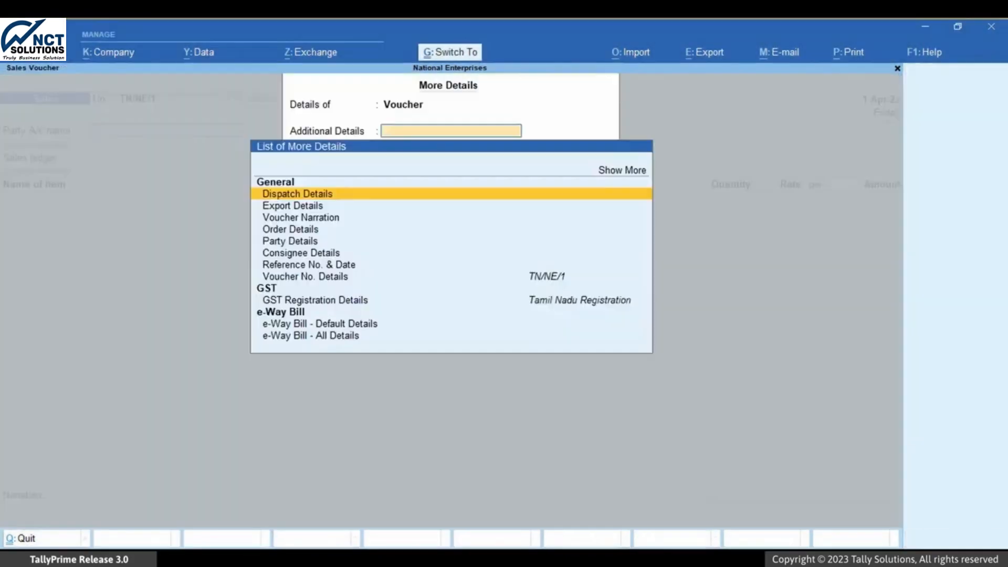
pyautogui.press('Down')
pyautogui.press('Down')
pyautogui.press('Down')
pyautogui.press('Down')
pyautogui.press('Down')
pyautogui.press('Down')
pyautogui.press('Down')
pyautogui.press('Down')
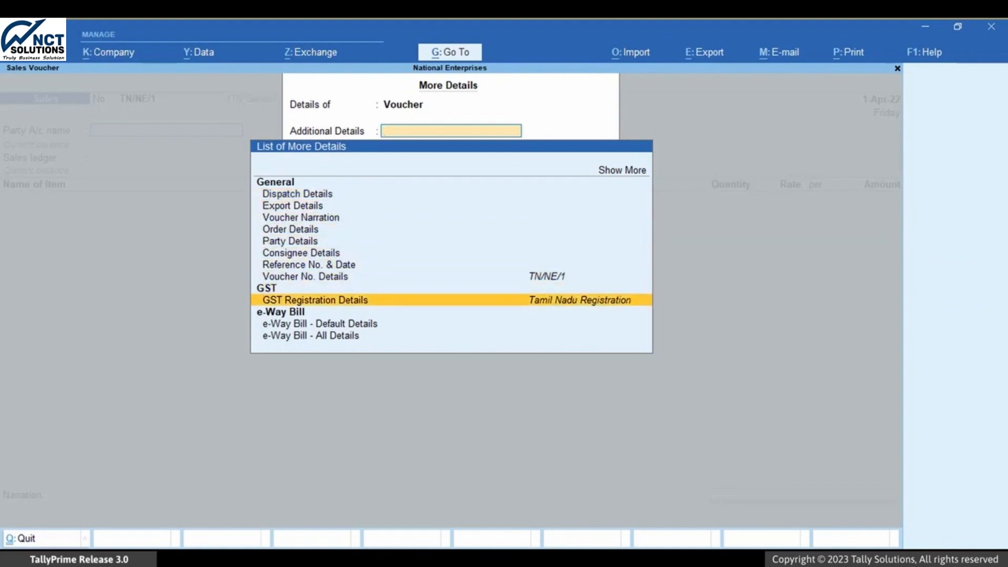
pyautogui.press('Return')
pyautogui.press('Return')
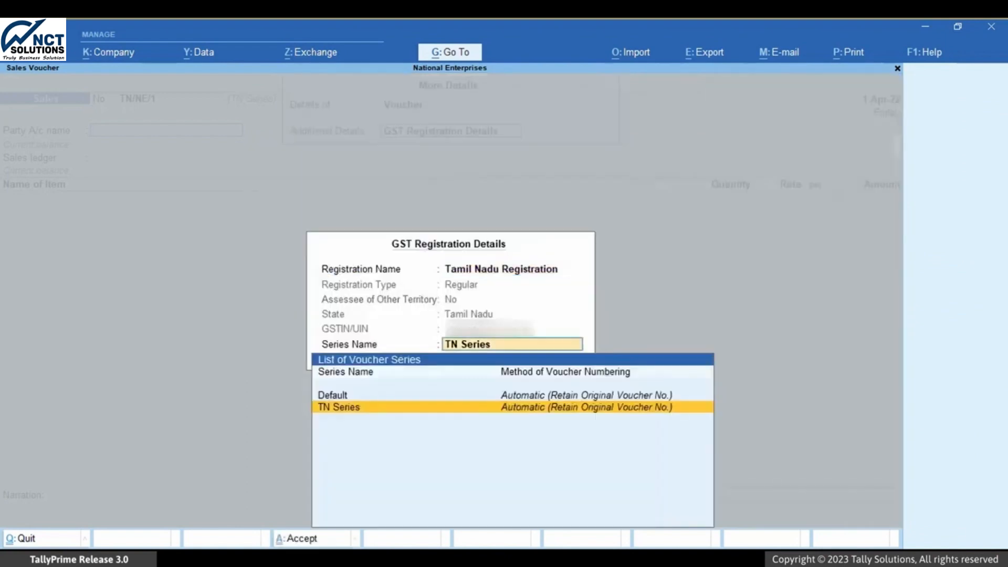
pyautogui.press('Return')
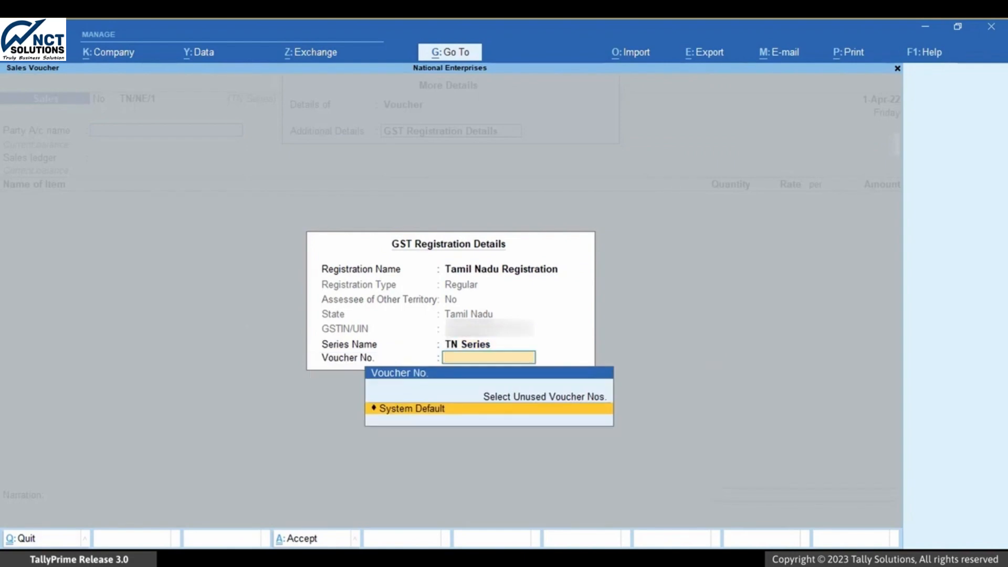
pyautogui.press('Return')
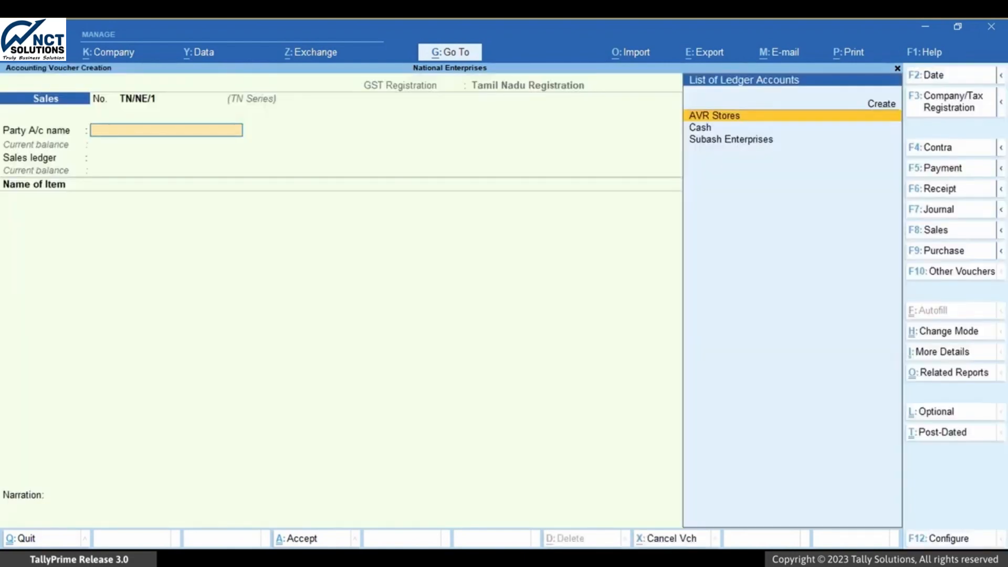
# - Choose AVR Stores as the party account, accept its details, and assign the Sales ledger
pyautogui.press('Return')
pyautogui.hotkey('ctrl', 'a')
pyautogui.hotkey('ctrl', 'a')
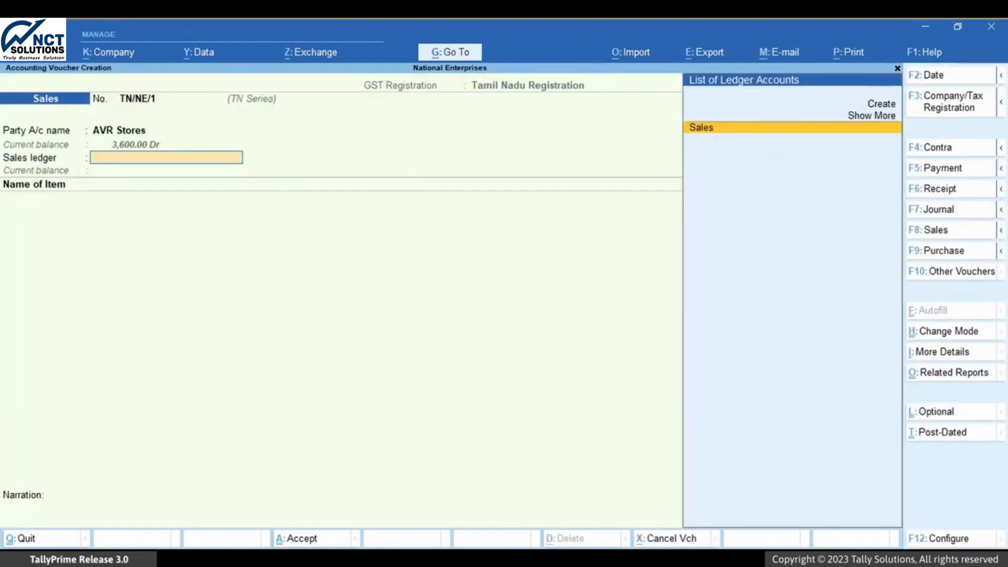
pyautogui.press('Return')
# - Add the Almonds 1Kg item with a quantity of 10 no, keeping the suggested rate
pyautogui.press('Down')
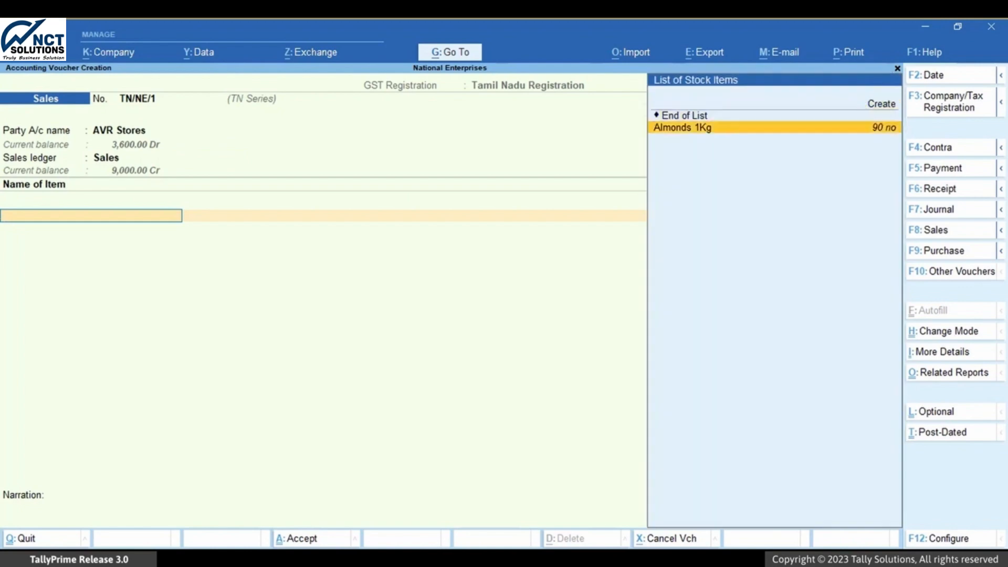
pyautogui.press('Return')
pyautogui.write('10')
pyautogui.press('Return')
pyautogui.press('Return')
pyautogui.press('Return')
pyautogui.hotkey('ctrl', 'a')
# - Add the CGST and SGST tax ledgers to the AVR Stores invoice and save the Tamil Nadu Sales voucher
pyautogui.press('Return')
pyautogui.press('Down')
pyautogui.press('Return')
pyautogui.press('Return')
pyautogui.press('Return')
pyautogui.press('Return')
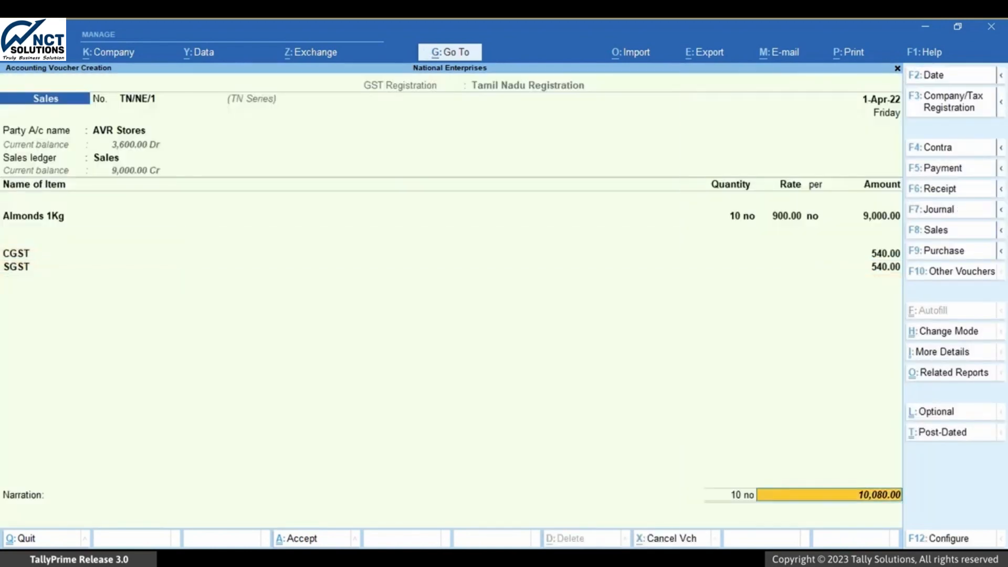
pyautogui.press('Return')
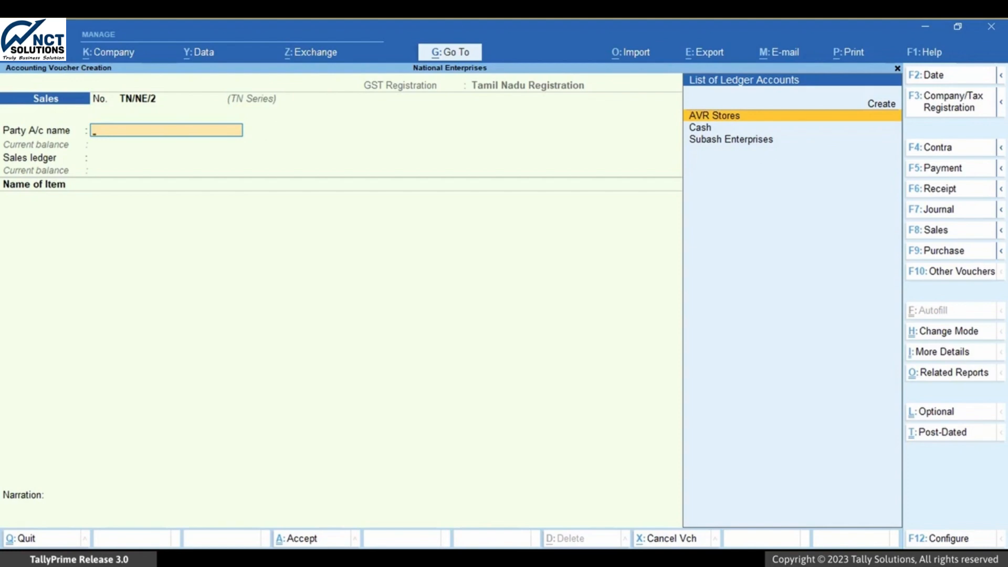
# - Open the Journal voucher type for alteration
pyautogui.hotkey('alt', 'g')
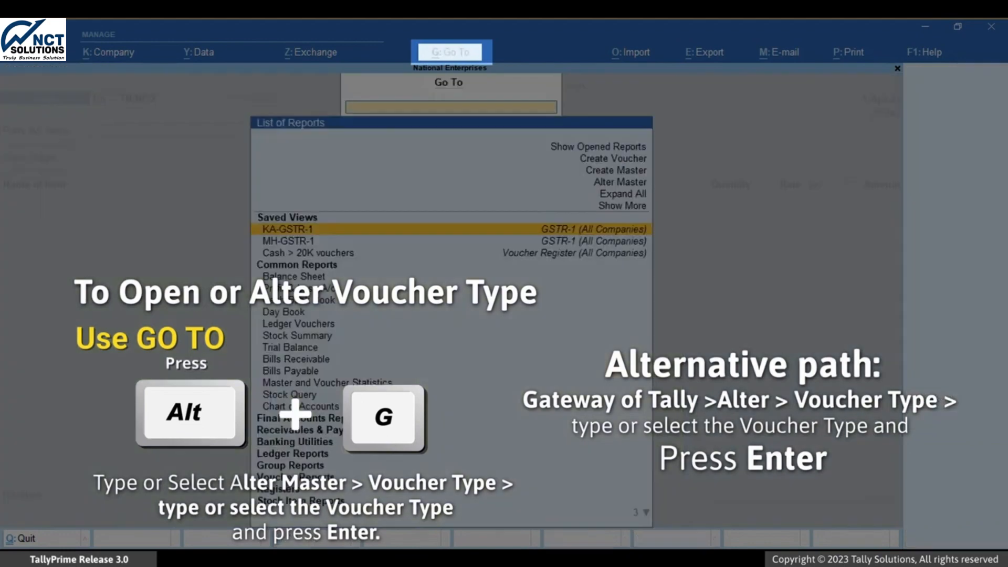
pyautogui.press('Up')
pyautogui.press('Up')
pyautogui.press('Up')
pyautogui.press('Up')
pyautogui.press('Return')
pyautogui.press('Down')
pyautogui.press('Down')
pyautogui.press('Down')
pyautogui.press('Return')
pyautogui.press('Down')
pyautogui.press('Down')
pyautogui.press('Down')
pyautogui.press('Return')
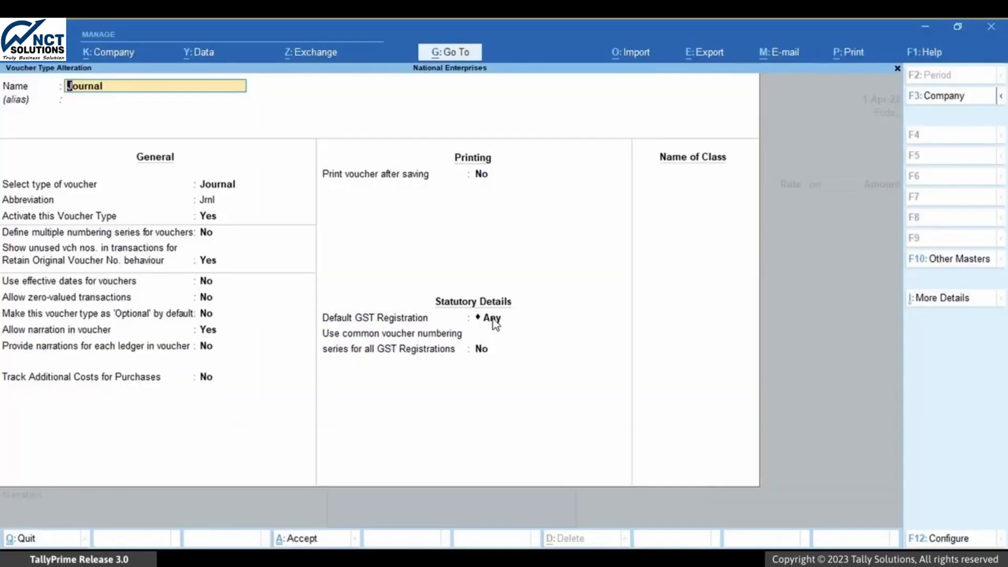
# - Set the Journal voucher type's default GST registration to Karnataka Registration and save the voucher type
pyautogui.click(493, 319)
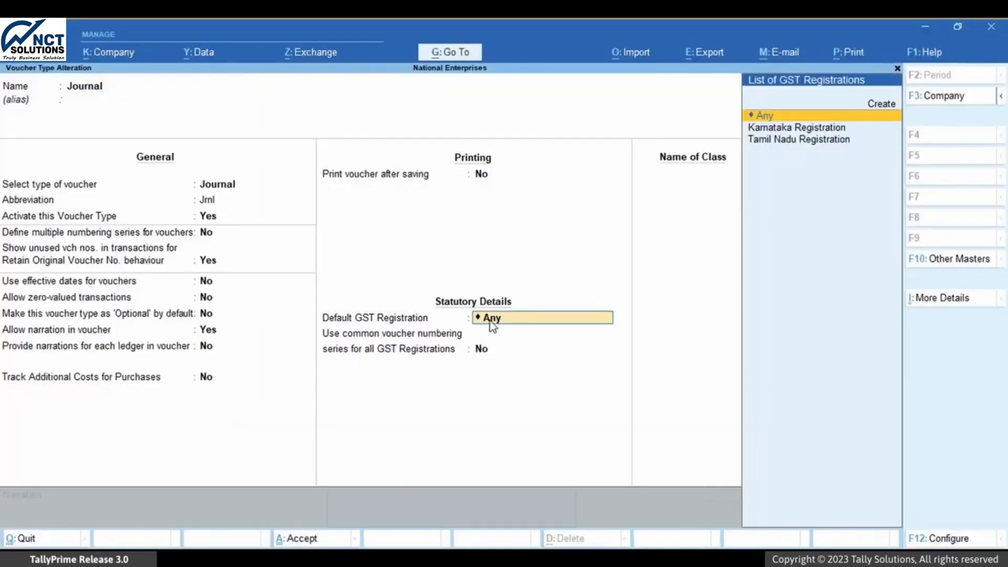
pyautogui.press('Down')
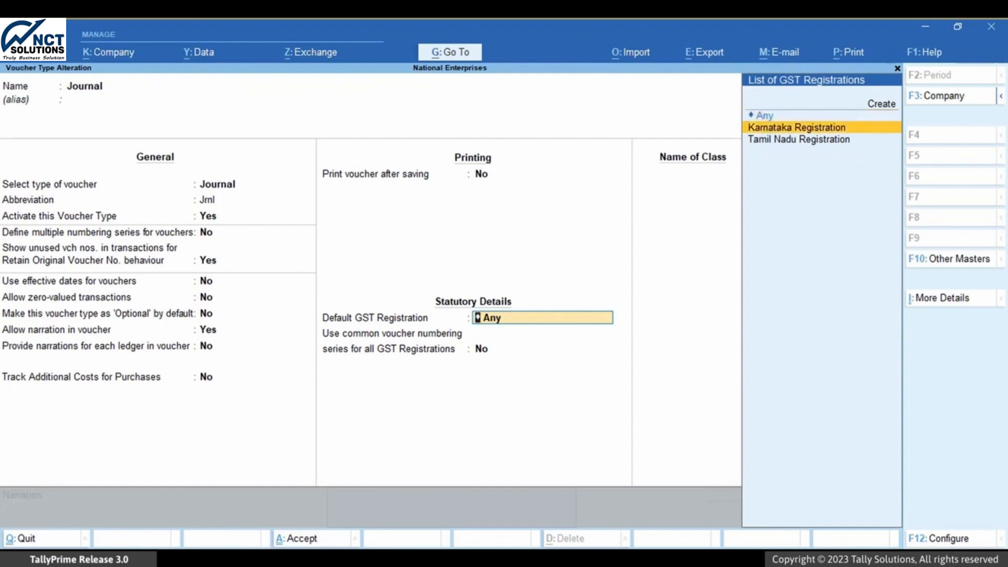
pyautogui.press('Return')
pyautogui.press('Return')
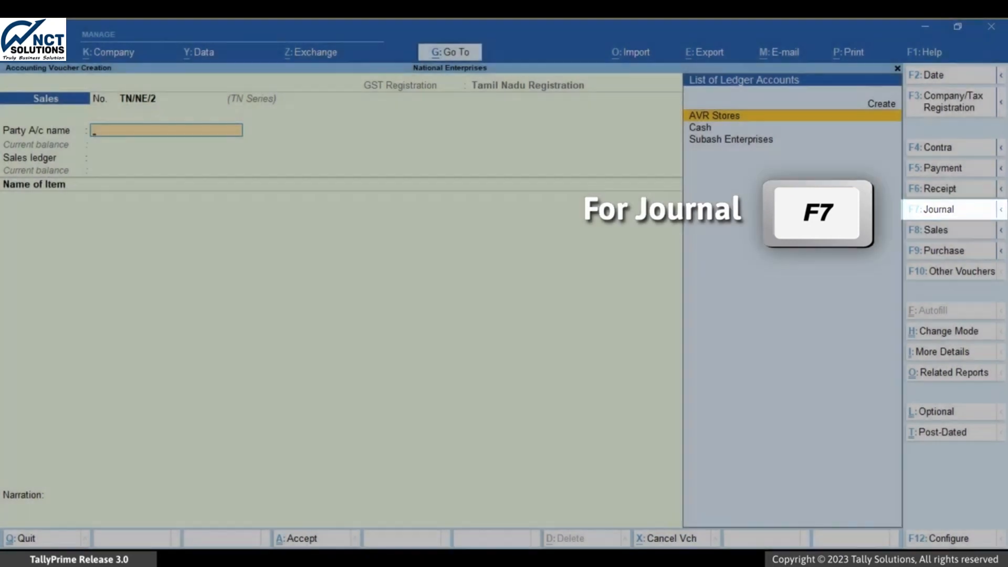
# - Start a Journal voucher and check the tax registrations available for it
pyautogui.press('F7')
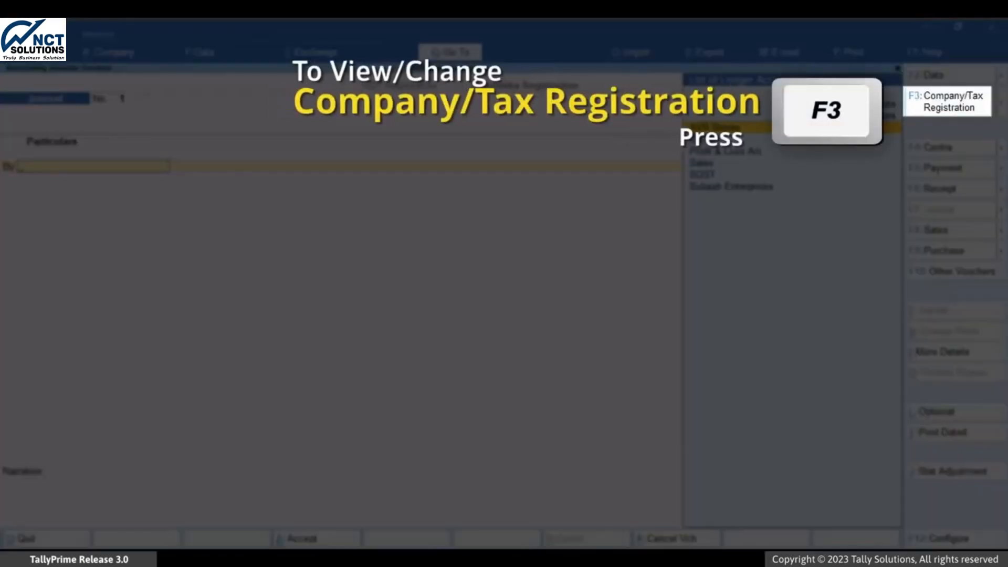
pyautogui.press('F3')
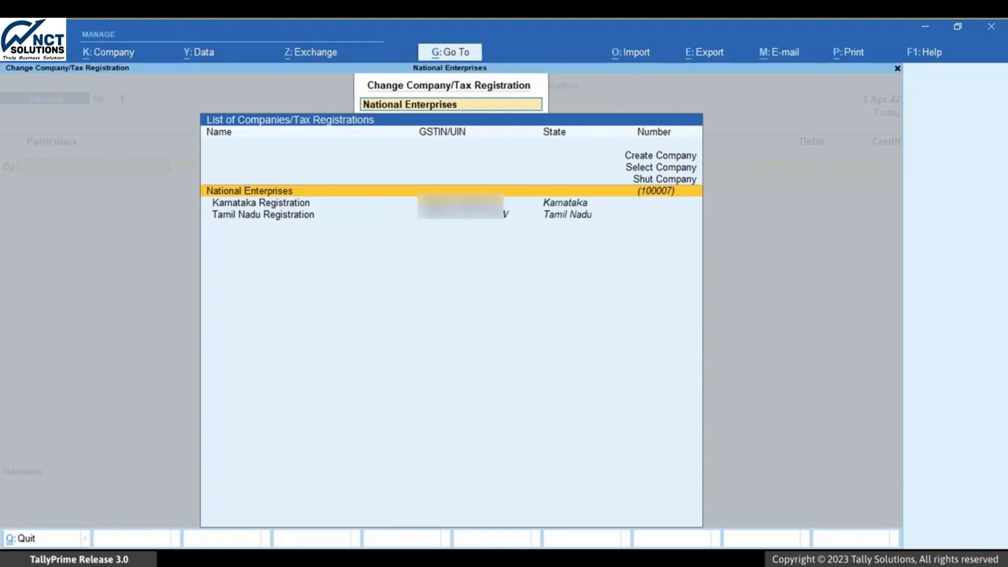
pyautogui.press('Down')
pyautogui.press('Down')
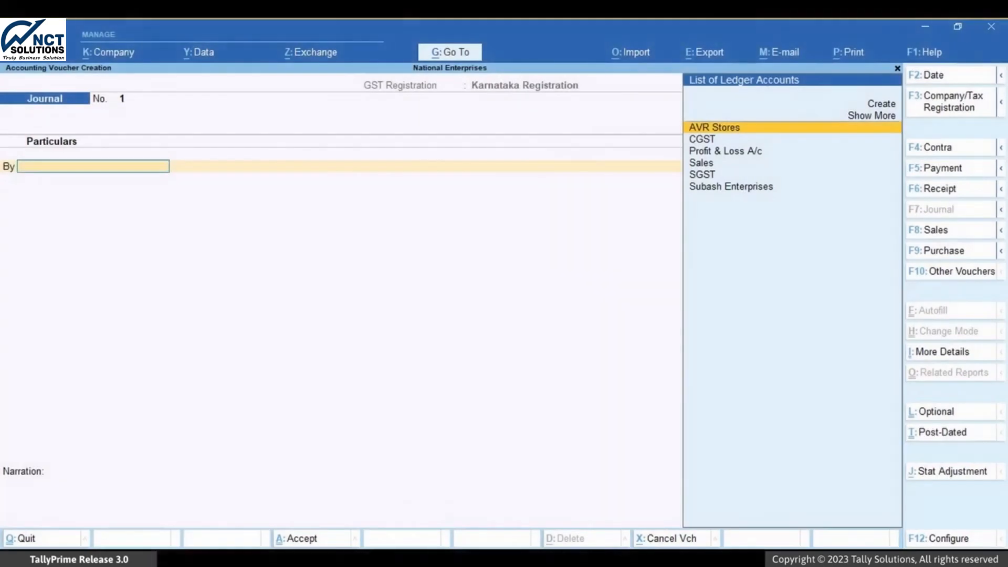
# - Open the Receipt voucher type for alteration
pyautogui.press('alt')
pyautogui.hotkey('alt', 'g')
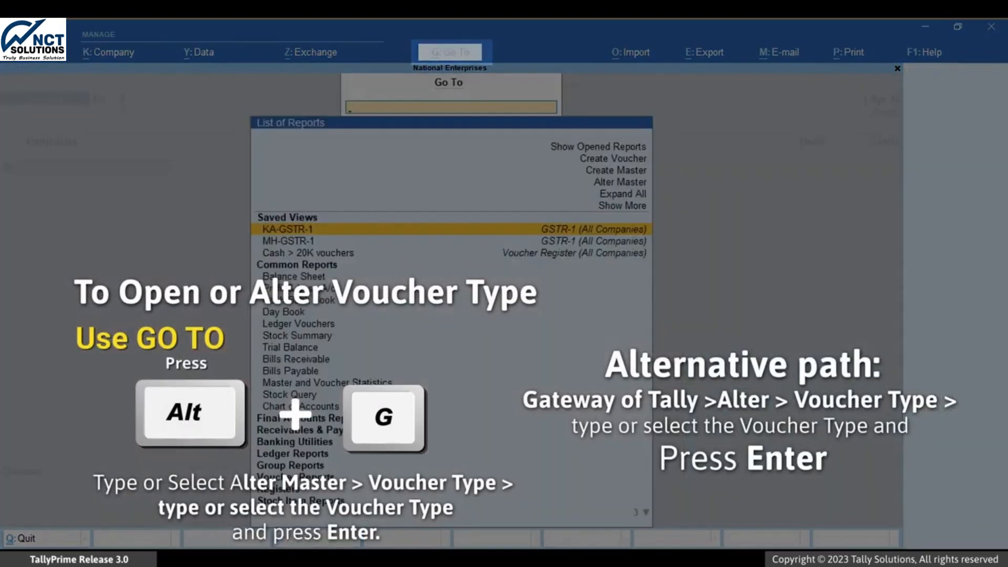
pyautogui.press('Up')
pyautogui.press('Up')
pyautogui.press('Up')
pyautogui.press('Up')
pyautogui.press('Return')
pyautogui.press('Down')
pyautogui.press('Down')
pyautogui.press('Down')
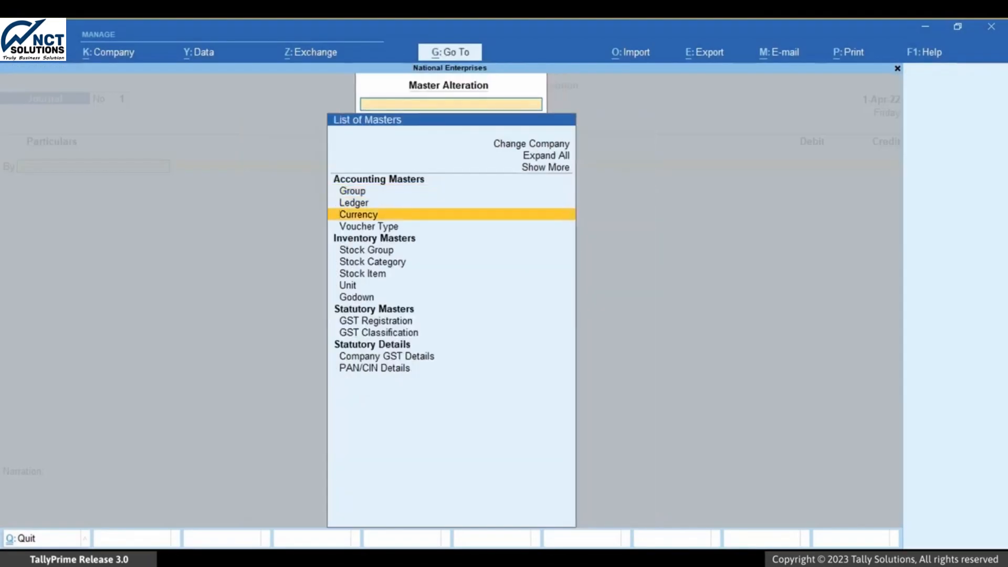
pyautogui.press('Return')
pyautogui.press('Down')
pyautogui.press('Down')
pyautogui.press('Down')
pyautogui.press('Down')
pyautogui.press('Down')
pyautogui.press('Down')
pyautogui.press('Down')
pyautogui.press('Down')
pyautogui.press('Down')
pyautogui.press('Down')
pyautogui.press('Down')
pyautogui.press('Down')
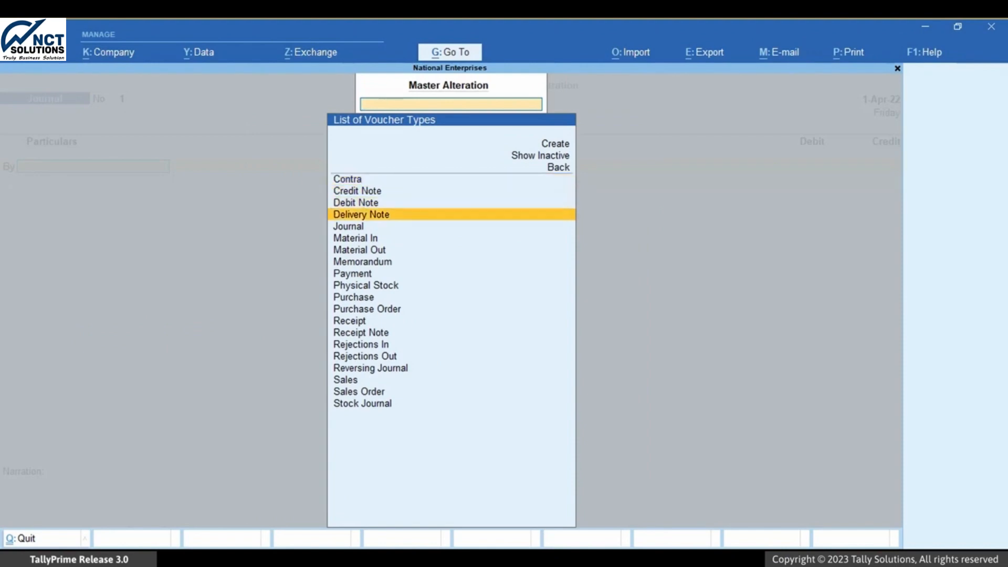
pyautogui.press('Return')
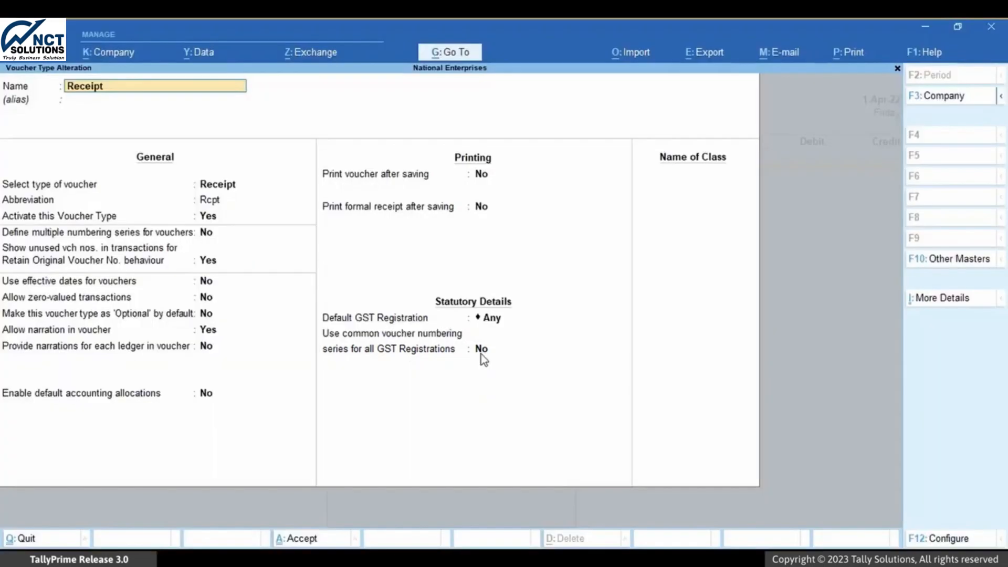
# - Enable the common voucher numbering series for all GST registrations in the Receipt voucher type and save it
pyautogui.click(478, 353)
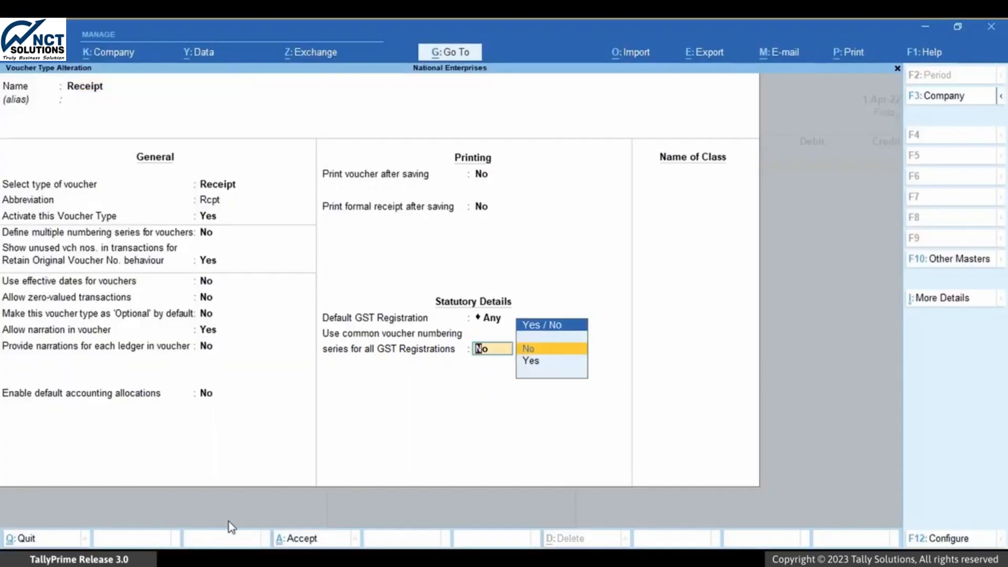
pyautogui.press('Down')
pyautogui.press('Return')
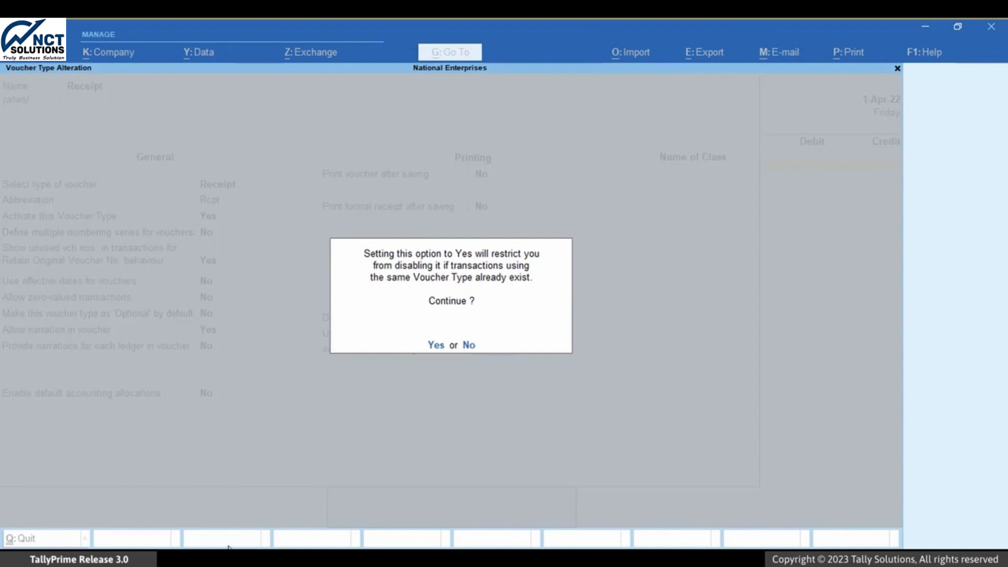
pyautogui.click(435, 347)
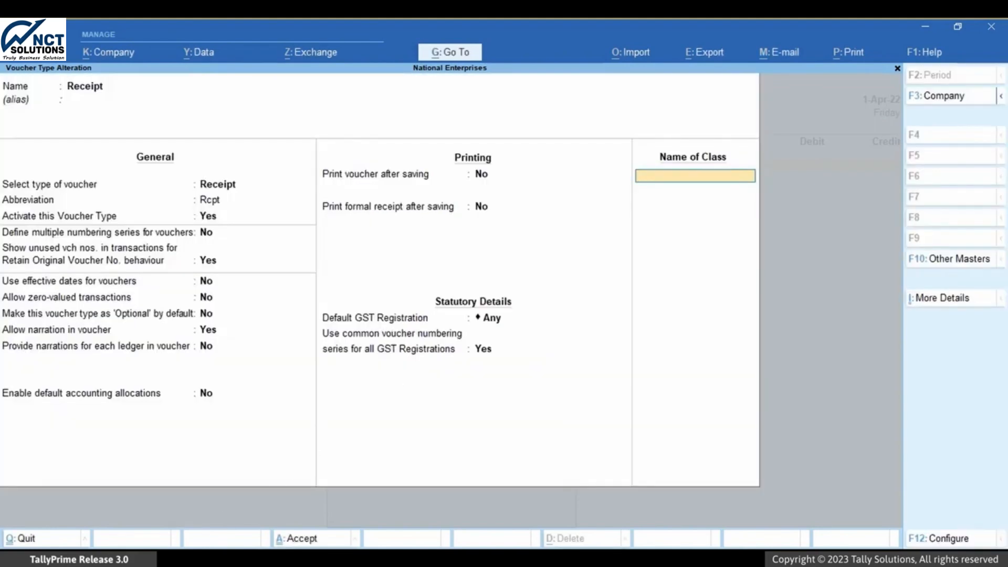
pyautogui.press('Return')
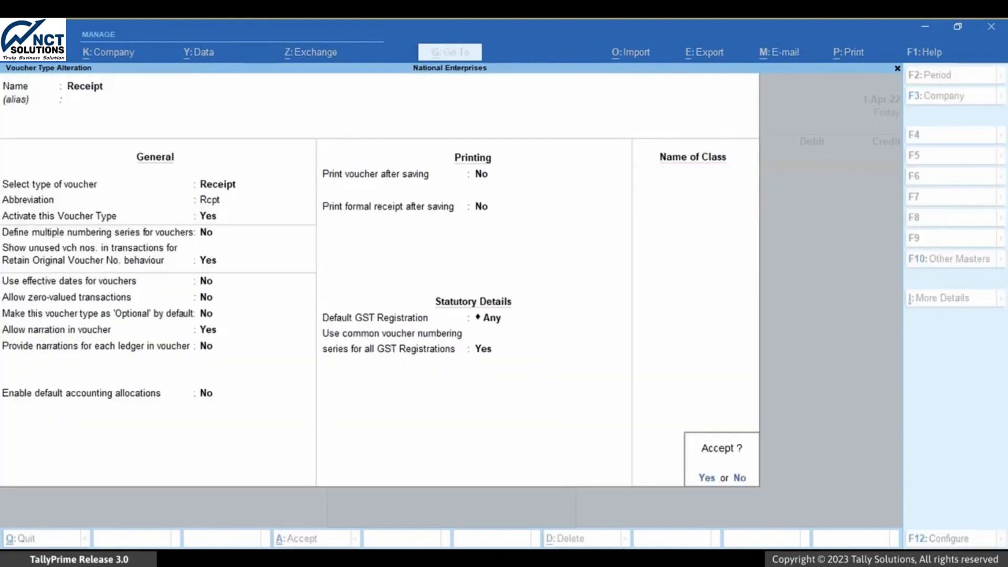
pyautogui.press('Return')
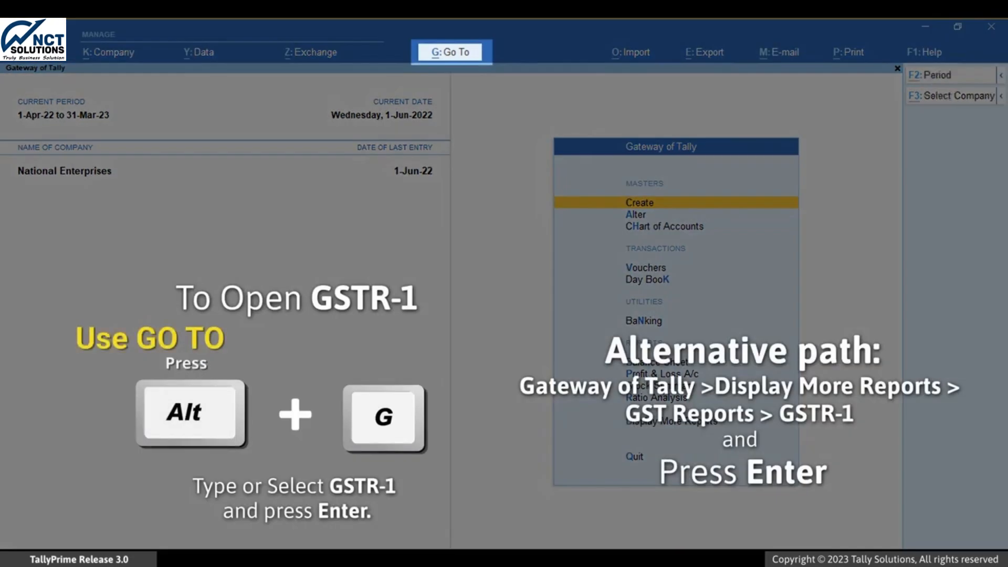
# - Open the GSTR-1 report for National Enterprises
pyautogui.hotkey('alt', 'g')
pyautogui.write('Gstr')
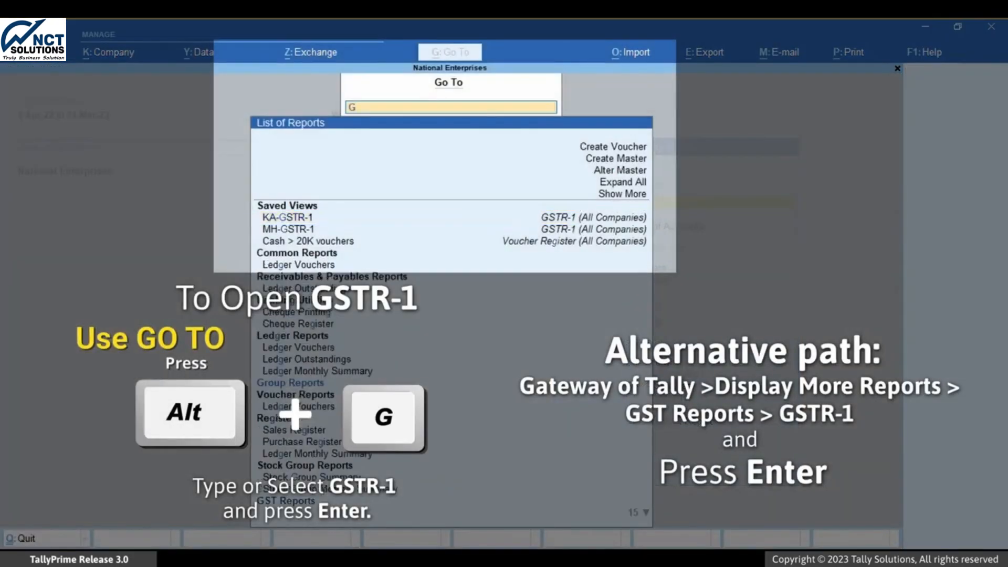
pyautogui.press('Down')
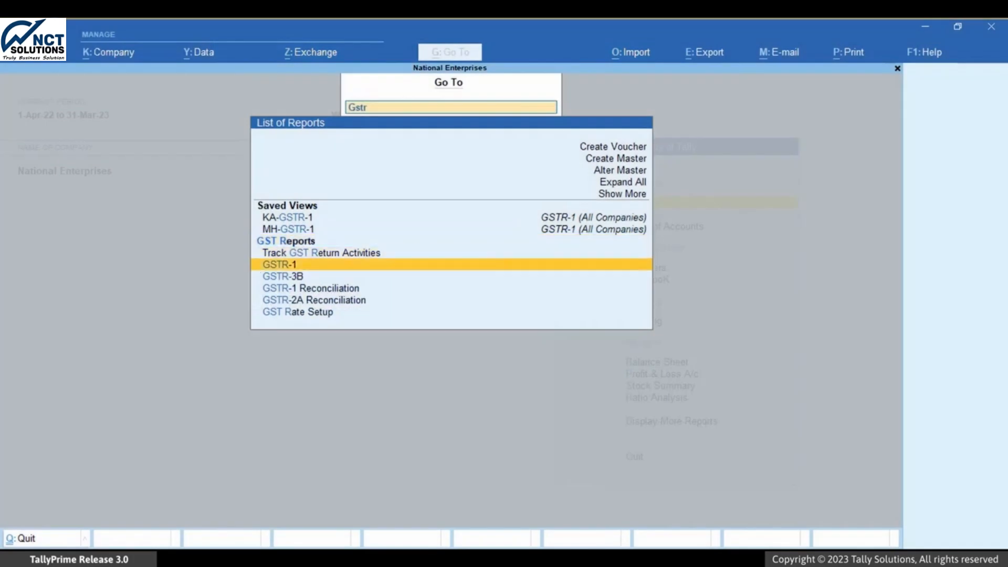
pyautogui.press('Return')
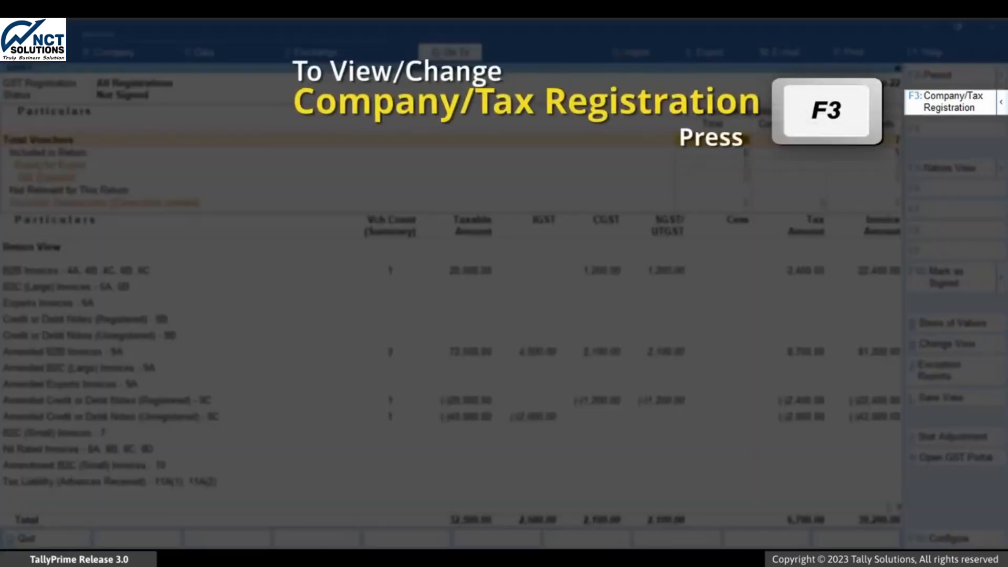
# - View the GSTR-1 report for the Karnataka Registration only
pyautogui.press('F3')
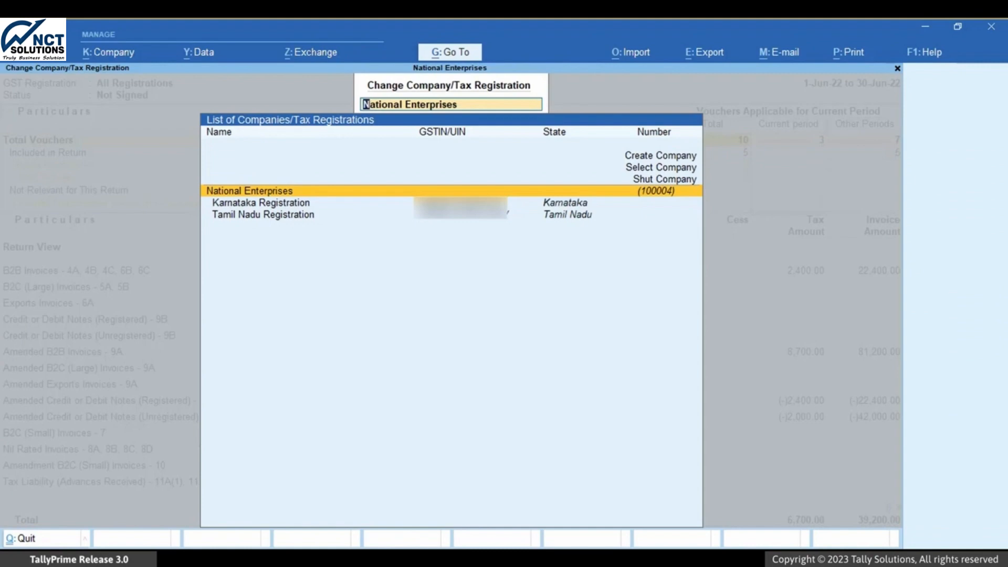
pyautogui.press('Down')
pyautogui.press('Return')
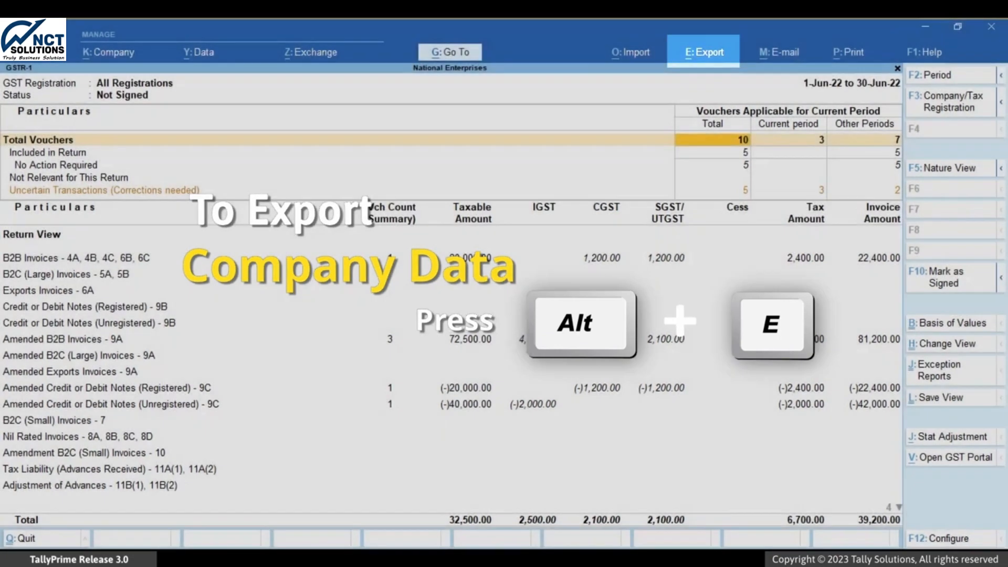
# - Open the GST returns export for GSTR-1 and set its period from May to May
pyautogui.hotkey('alt', 'e')
pyautogui.press('Down')
pyautogui.press('Down')
pyautogui.press('Return')
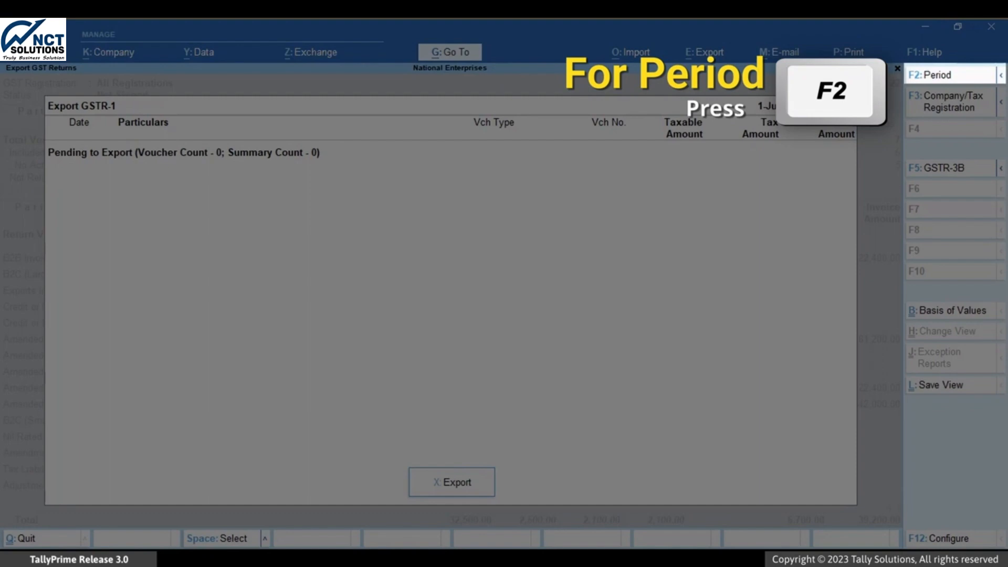
pyautogui.press('F2')
pyautogui.write('may')
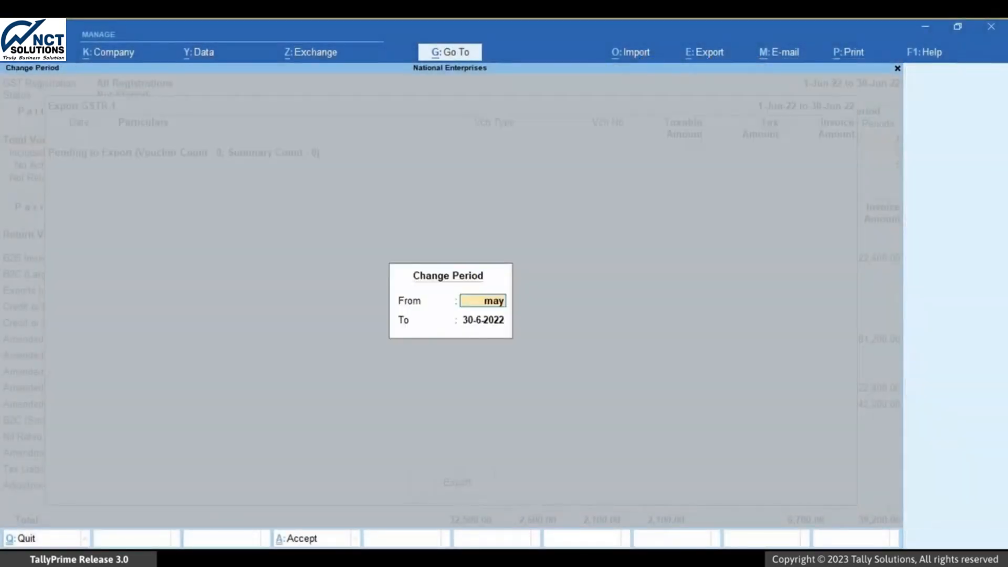
pyautogui.press('Return')
pyautogui.write('may')
pyautogui.press('Return')
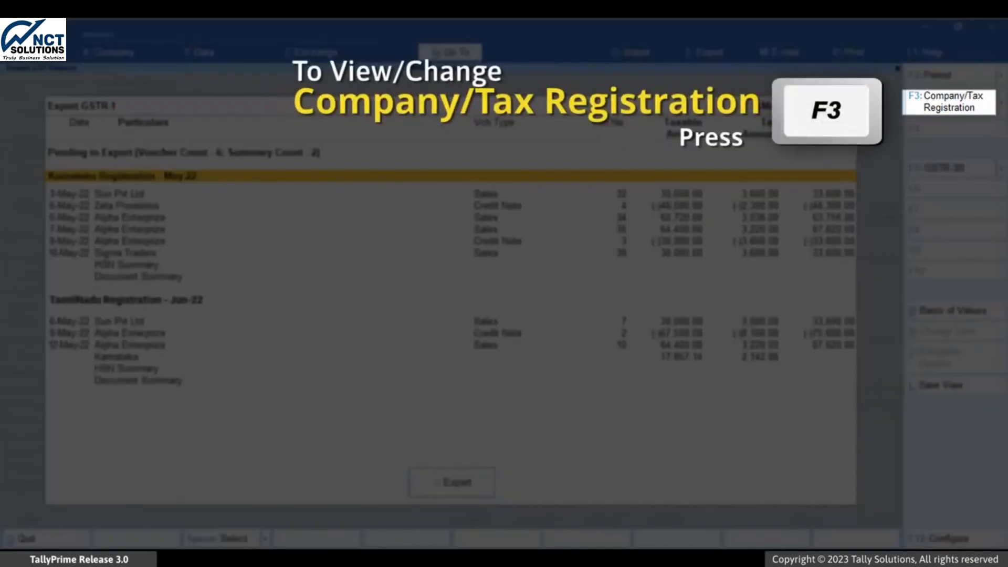
# - Limit the GSTR-1 export to the Karnataka Registration and export the May return as a JSON file
pyautogui.press('F3')
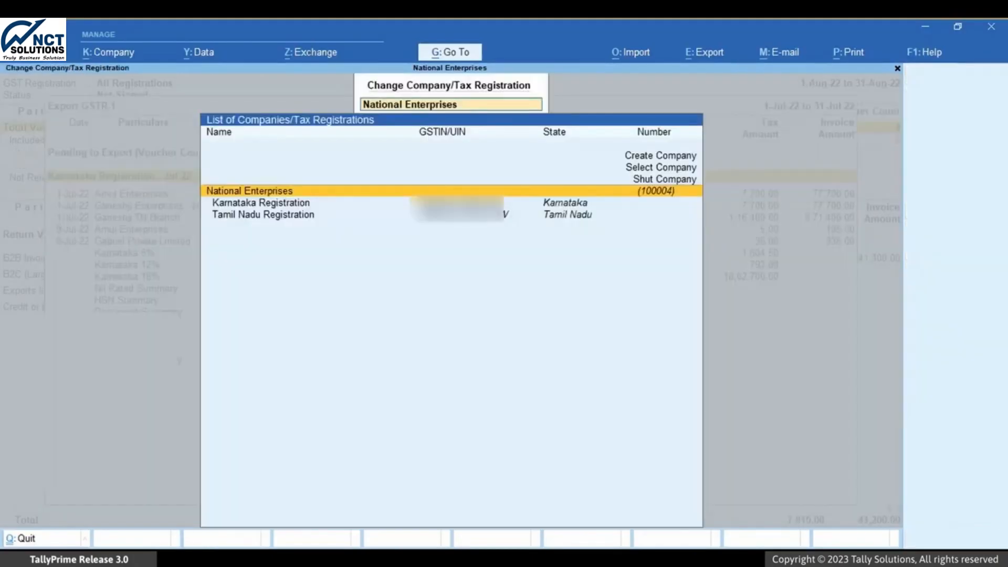
pyautogui.press('Down')
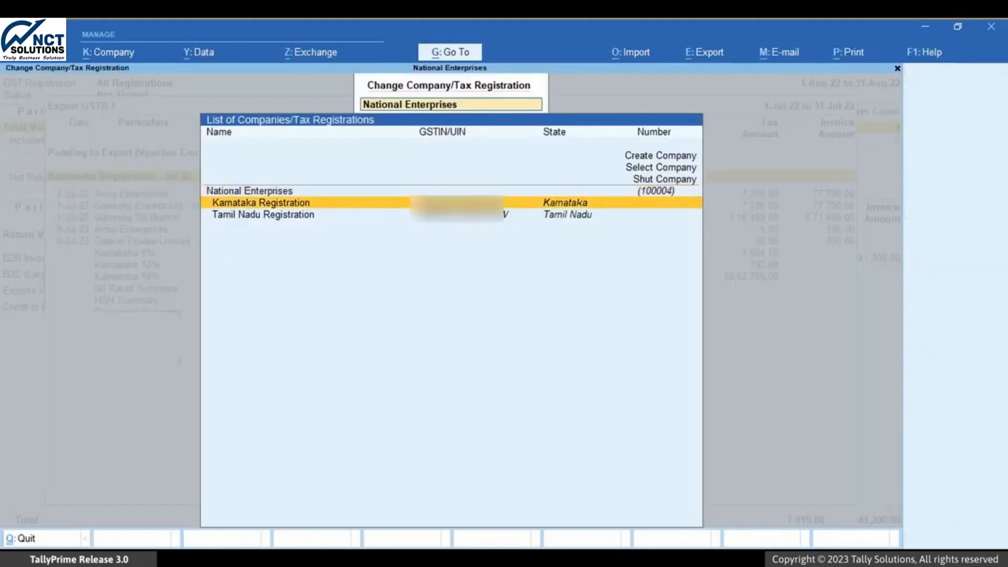
pyautogui.press('Return')
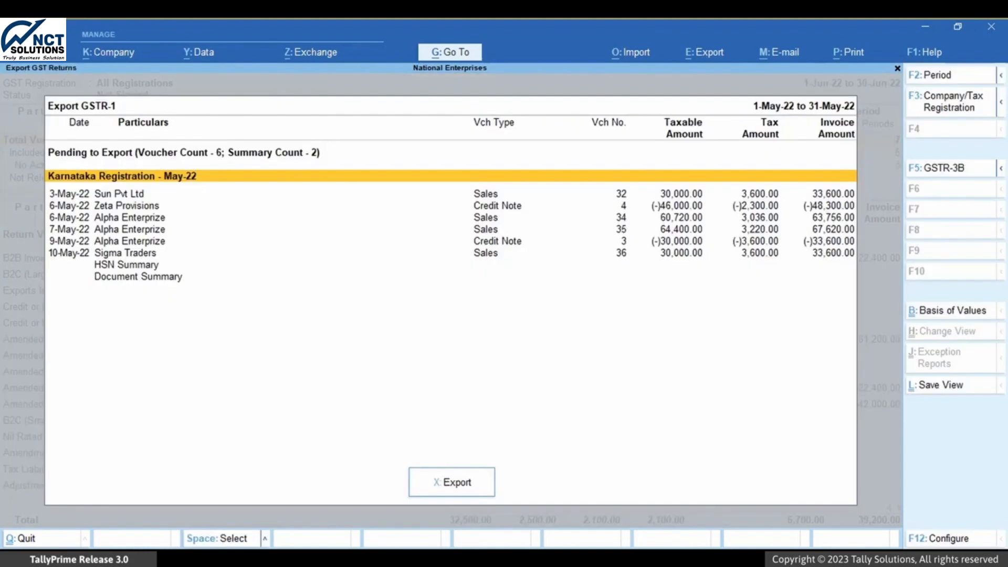
pyautogui.click(459, 485)
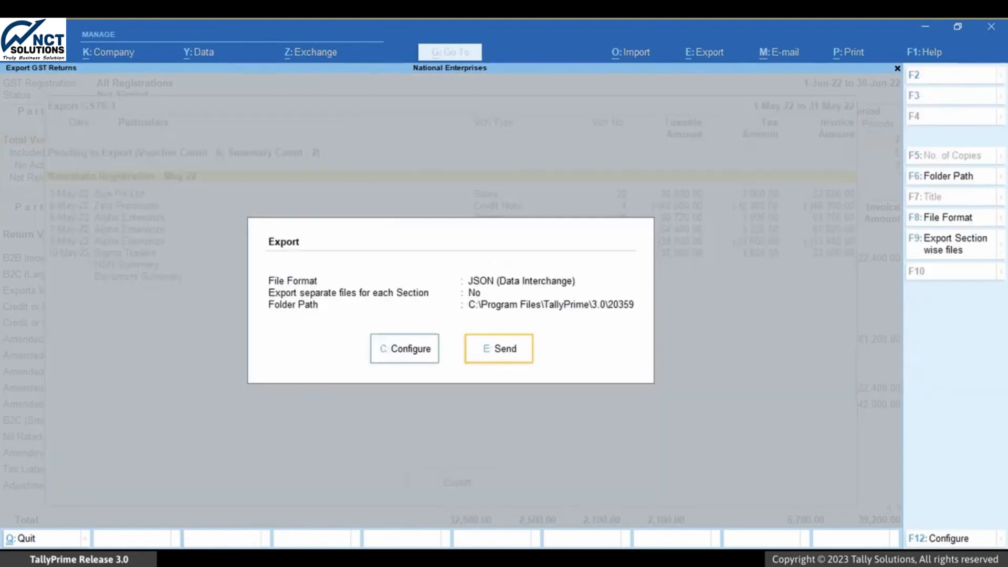
pyautogui.click(511, 358)
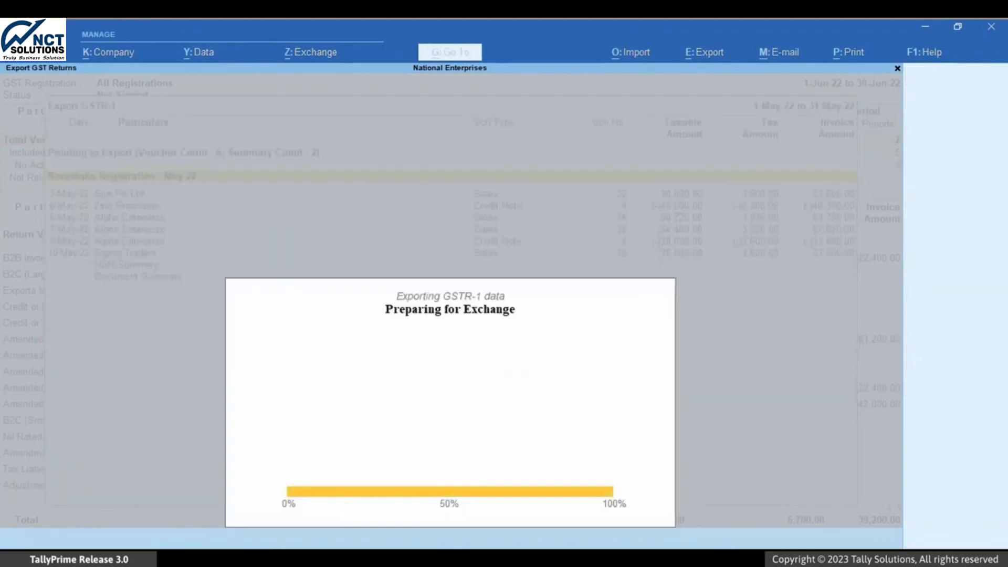